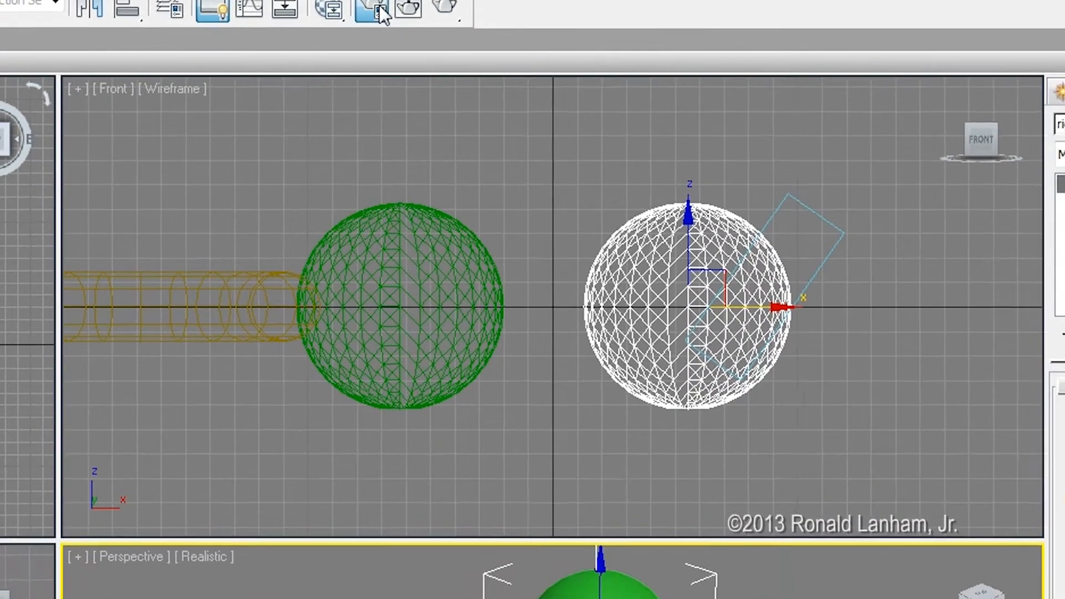
Show the safe frame in the Perspective viewport and check how the objects fit within it.
click(425, 83)
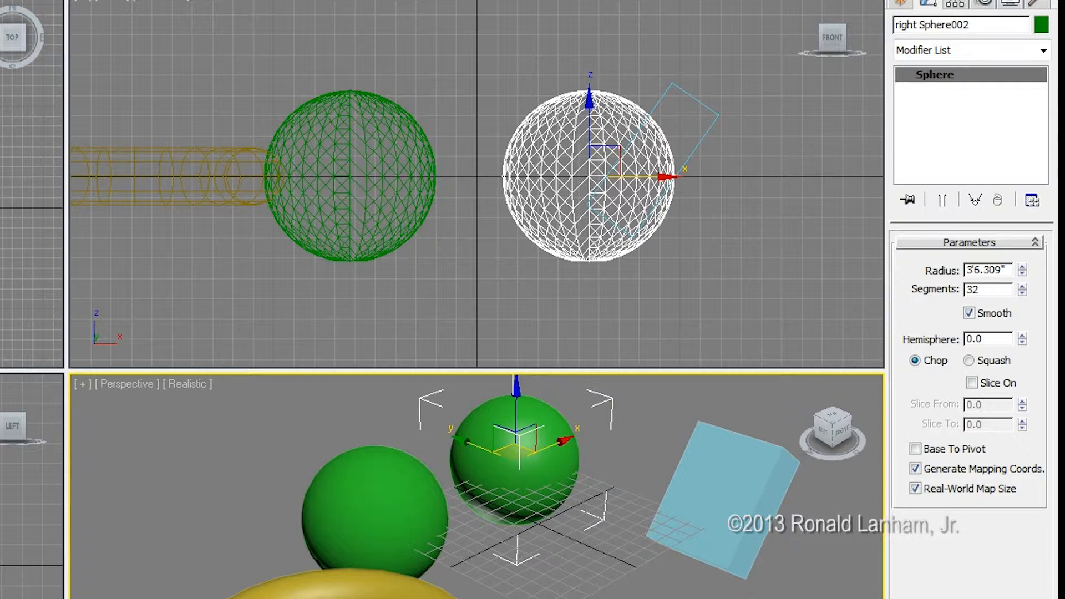
click(82, 384)
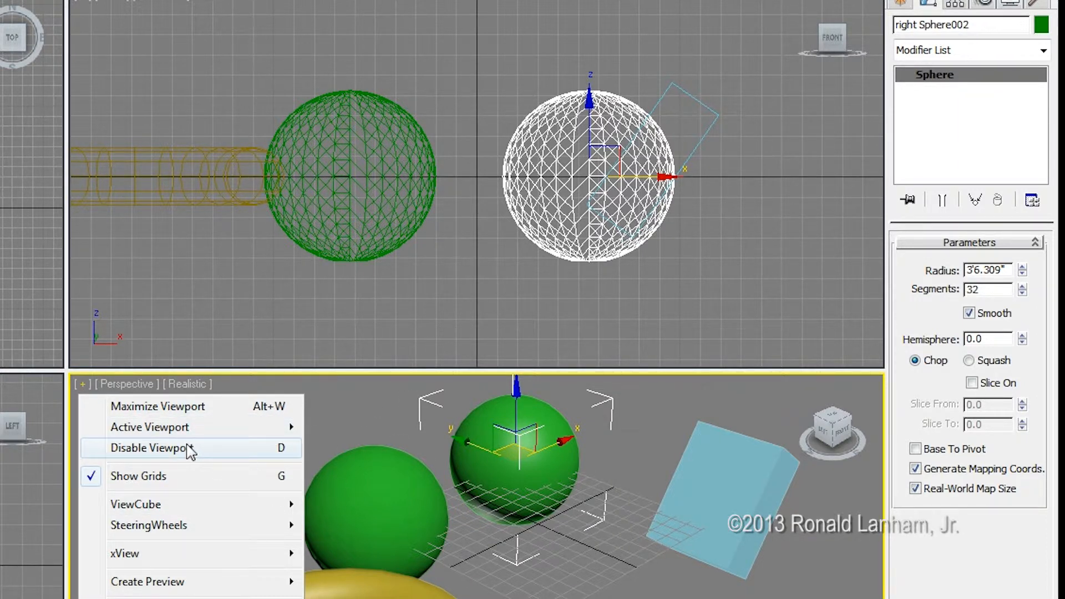
click(127, 384)
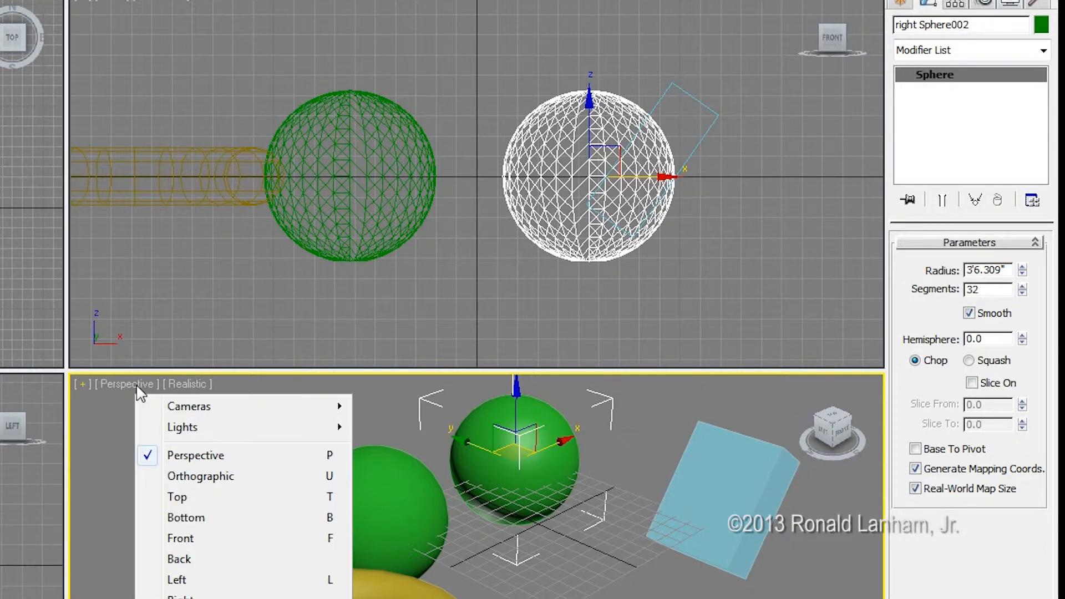
click(222, 598)
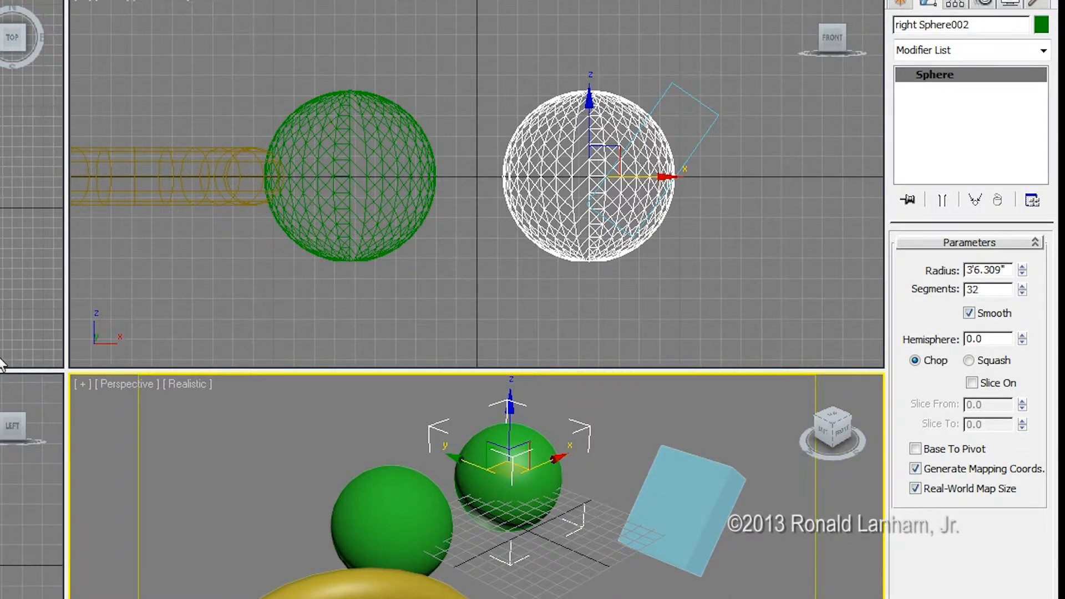
mouse_move(243, 396)
middle_down()
mouse_move(244, 366)
mouse_move(237, 390)
middle_up()
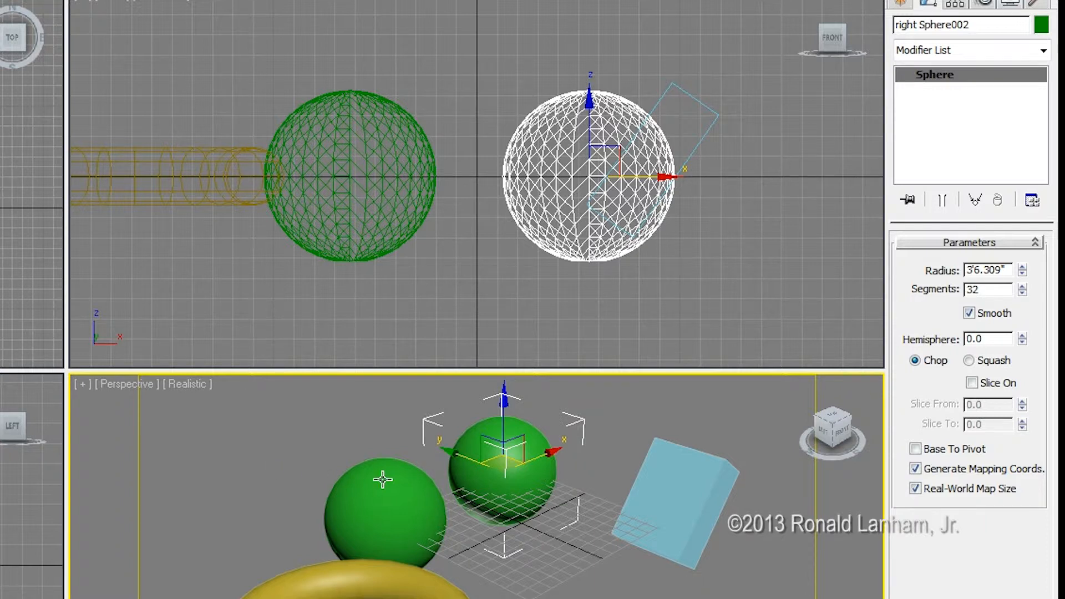
middle_drag(382, 480, 239, 462)
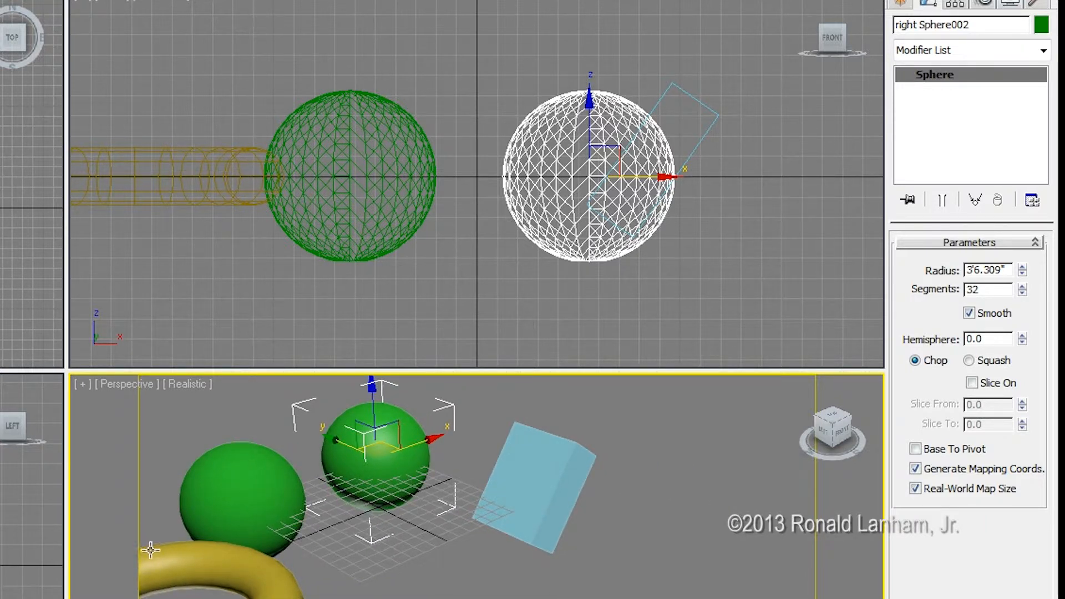
middle_drag(345, 528, 483, 546)
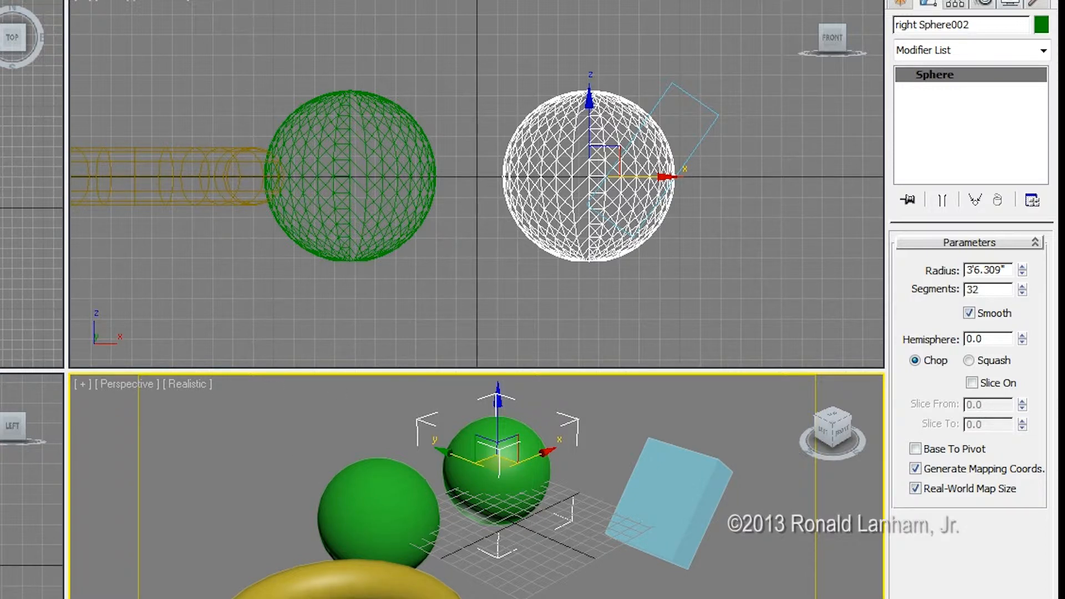
click(1, 1)
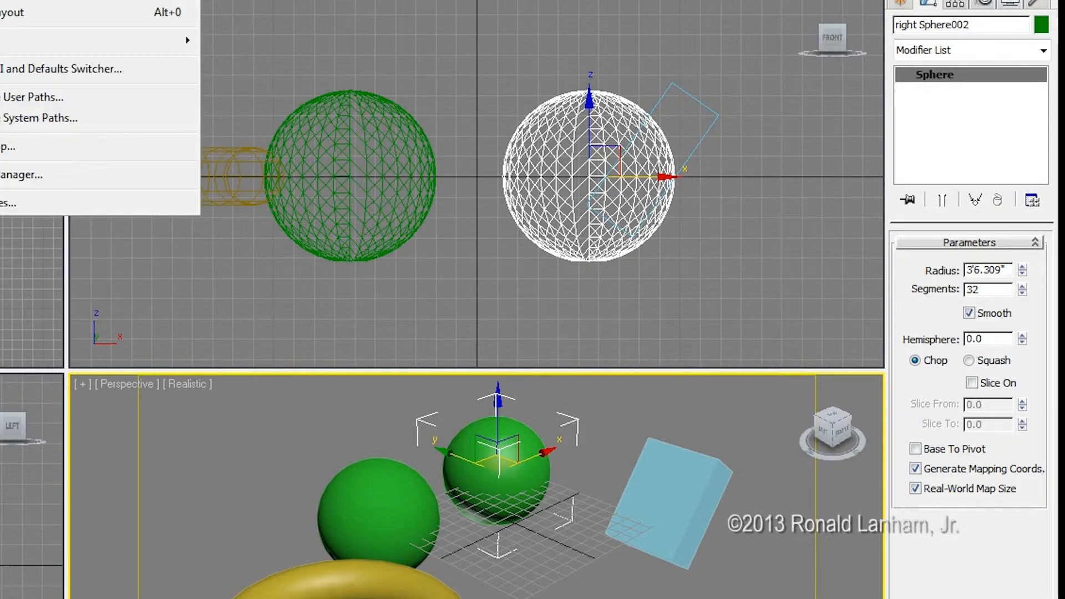
click(10, 205)
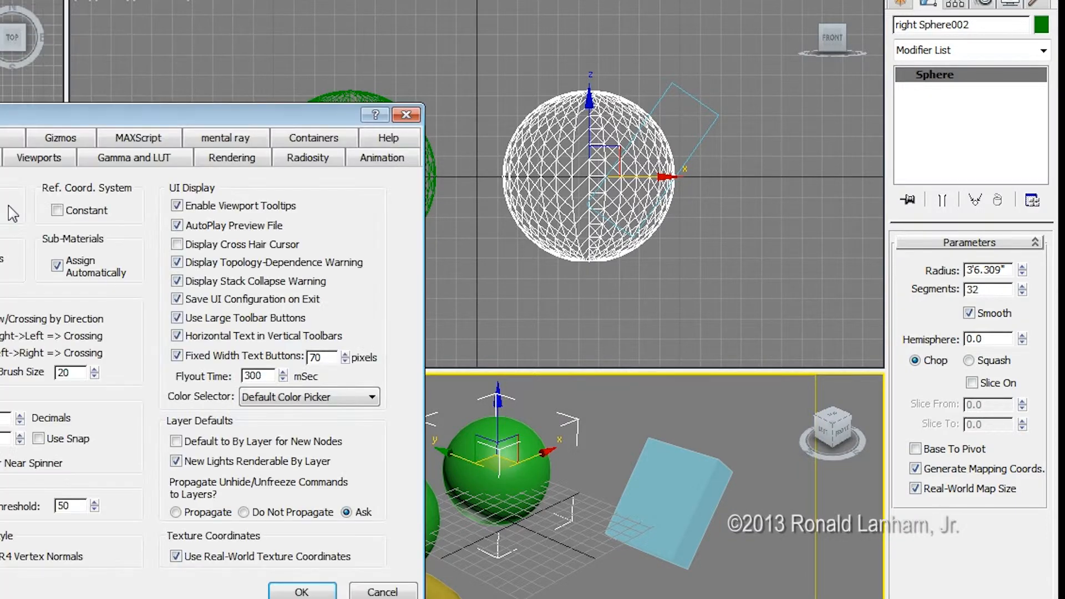
click(61, 162)
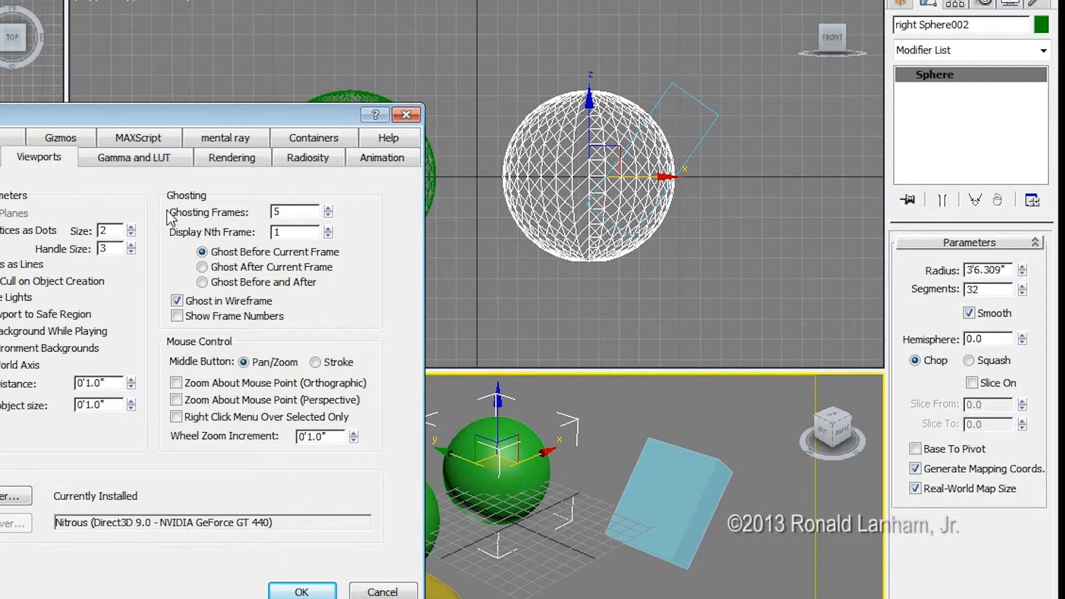
click(406, 115)
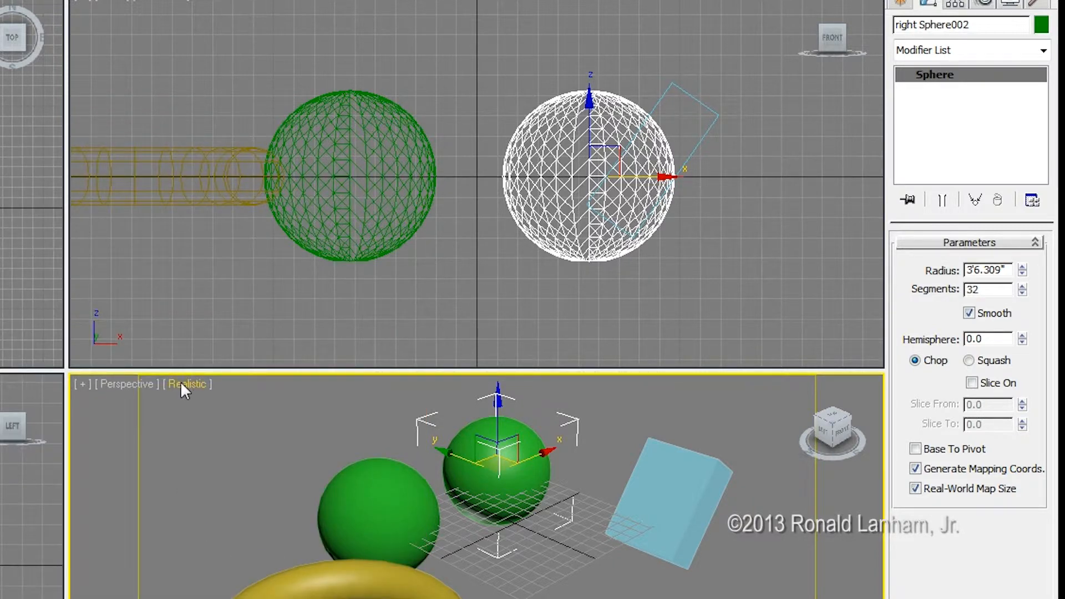
Turn on the action safe and title safe frames for the Perspective viewport in the viewport configuration.
click(139, 387)
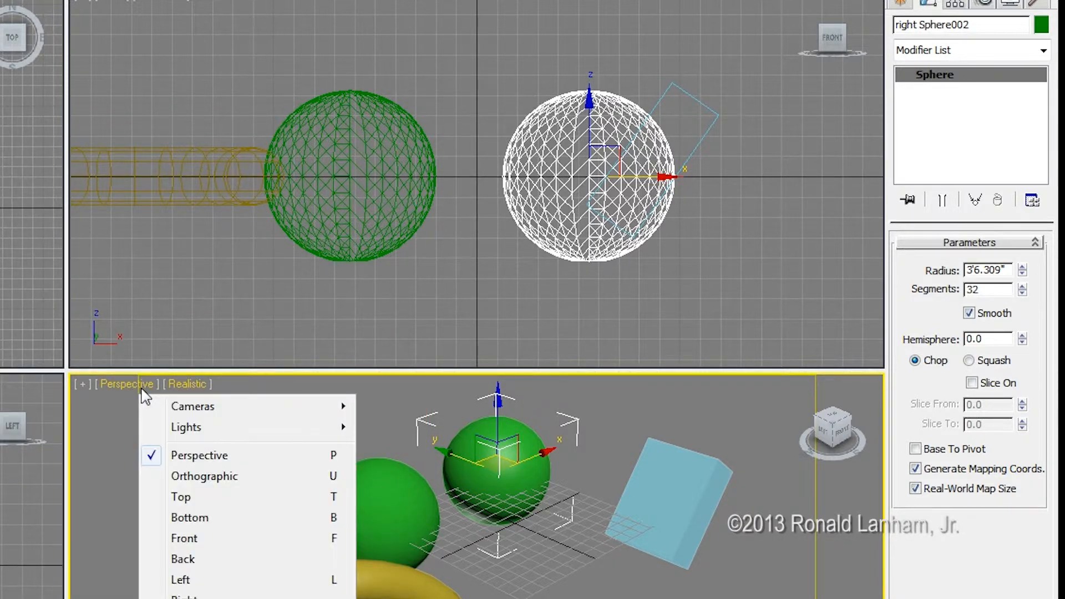
click(168, 384)
click(169, 385)
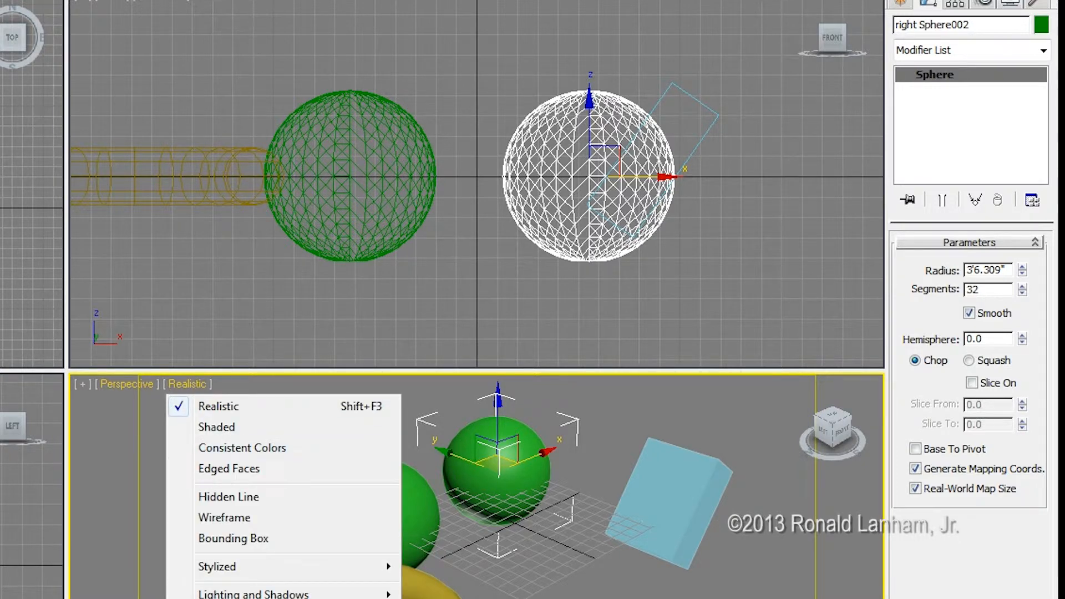
click(250, 598)
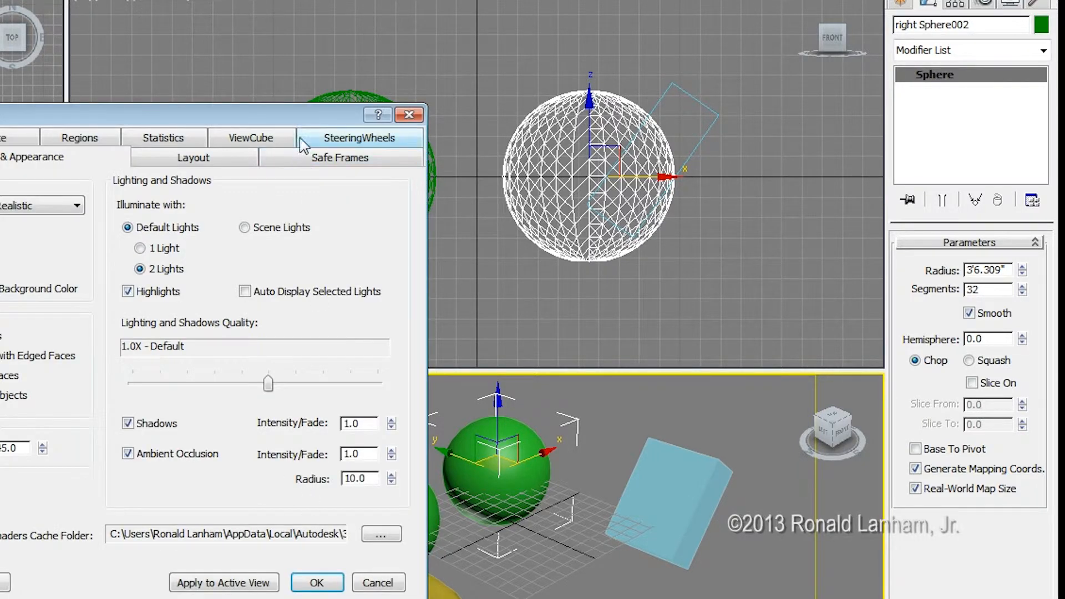
drag(285, 120, 325, 107)
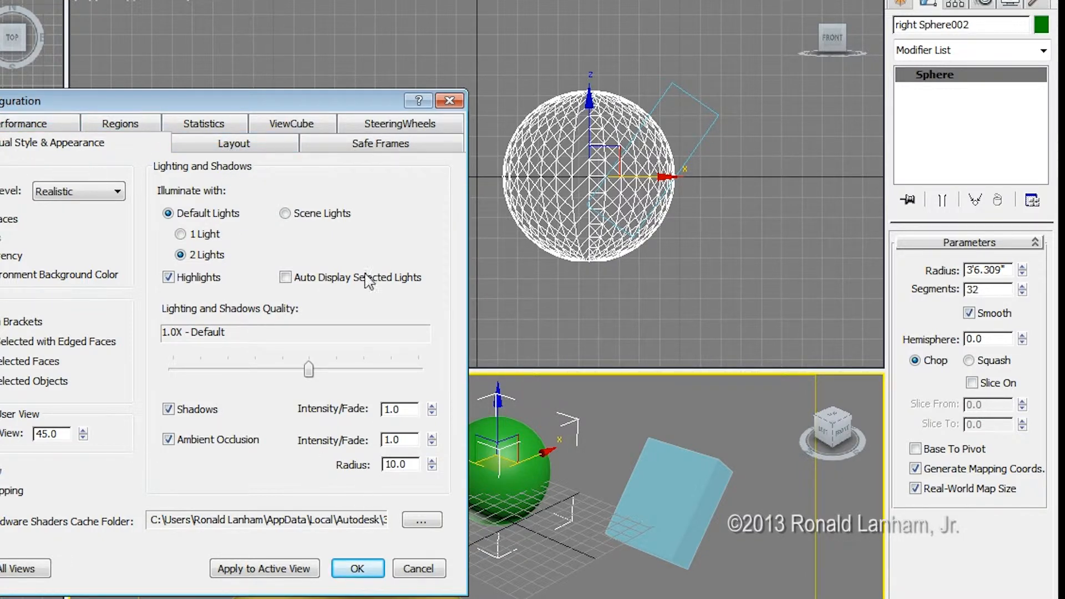
drag(311, 100, 0, 119)
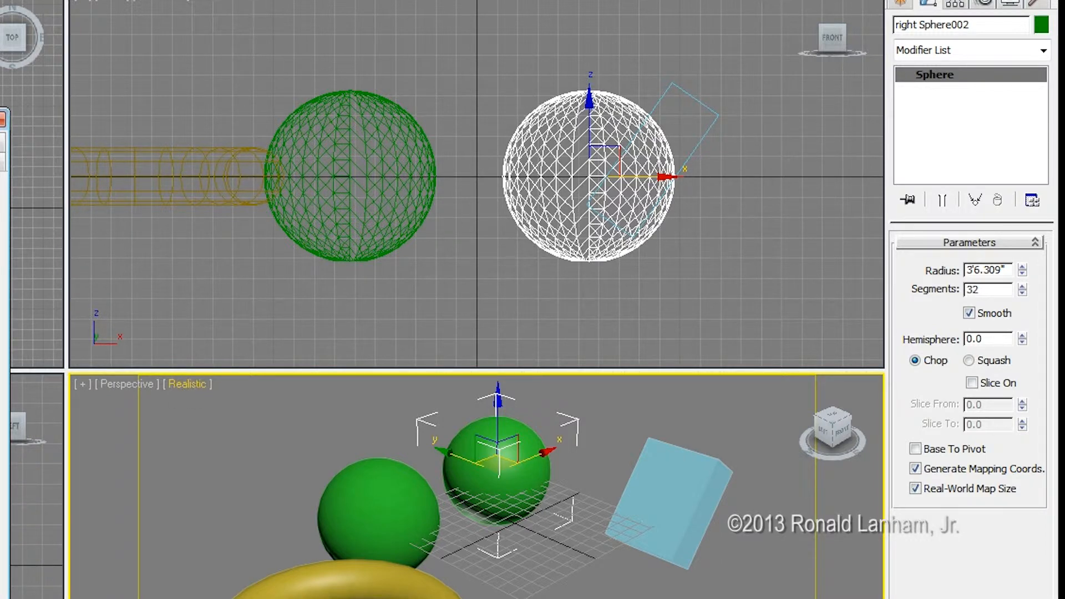
drag(0, 118, 333, 70)
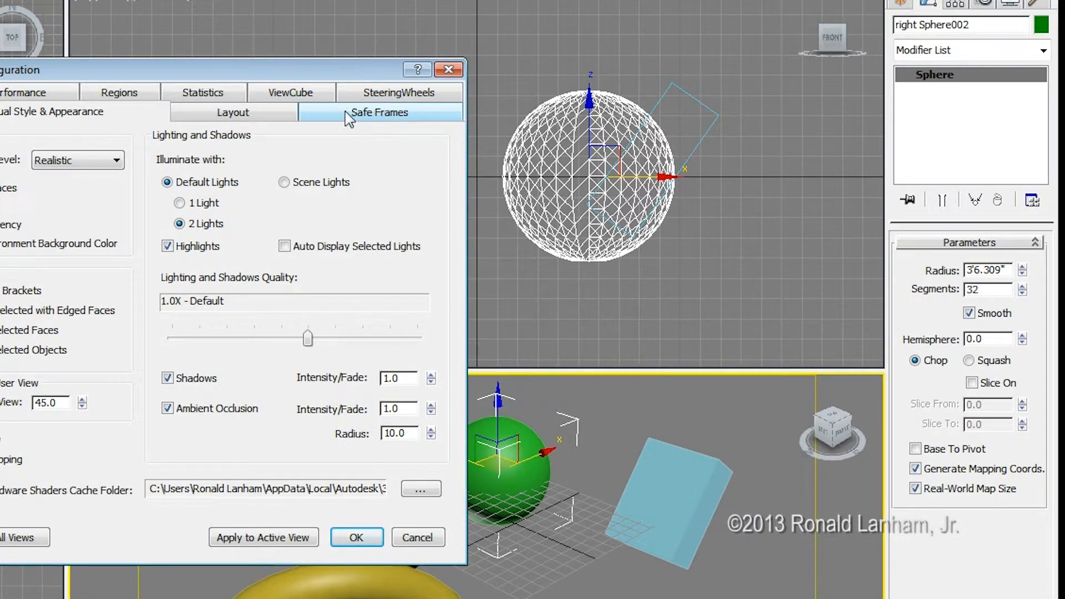
click(382, 113)
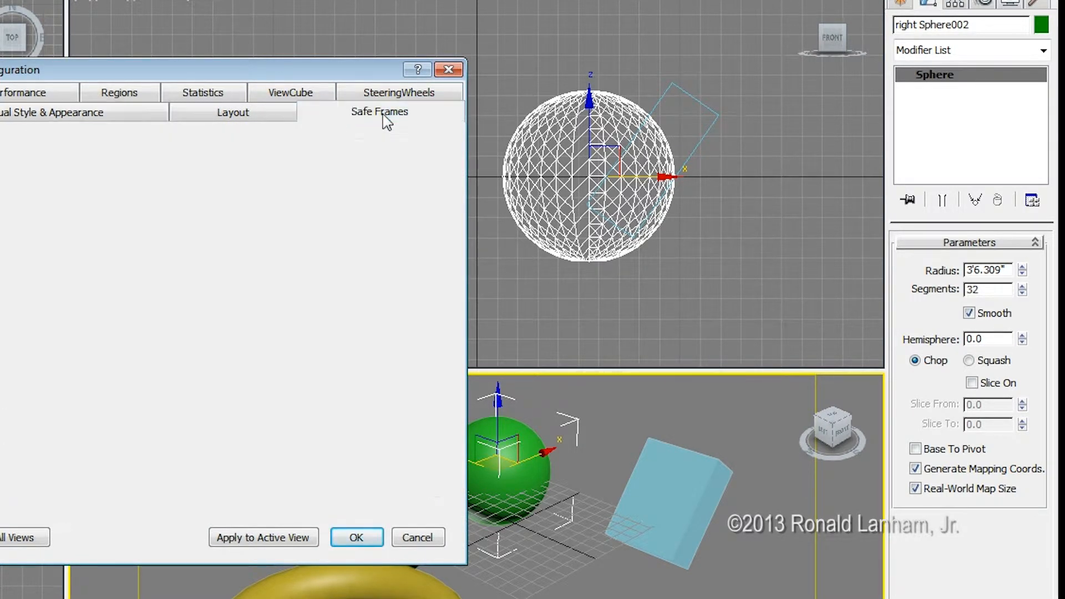
drag(220, 73, 0, 0)
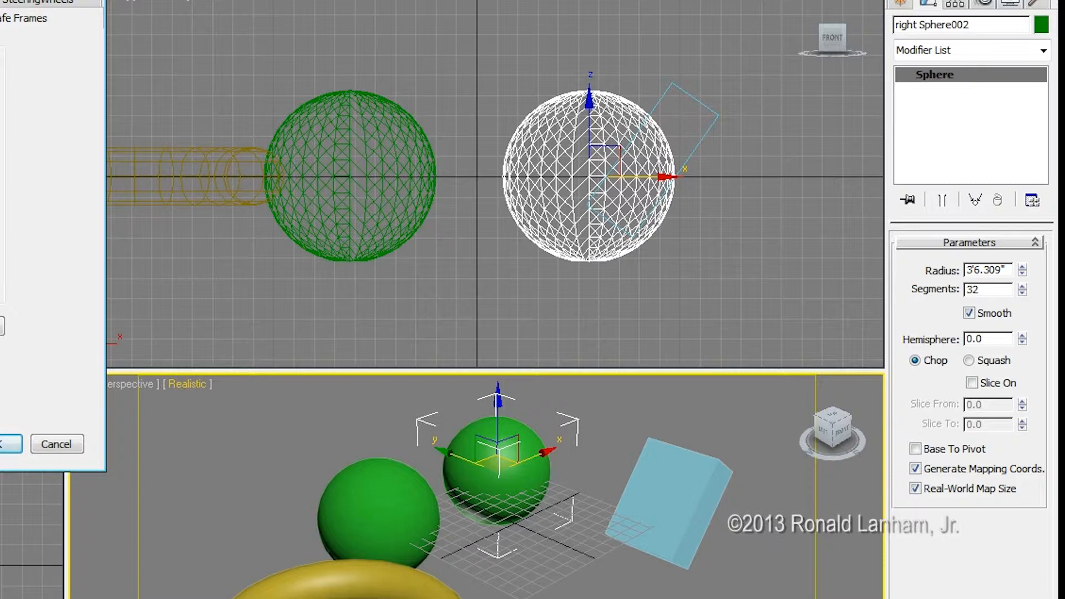
click(0, 444)
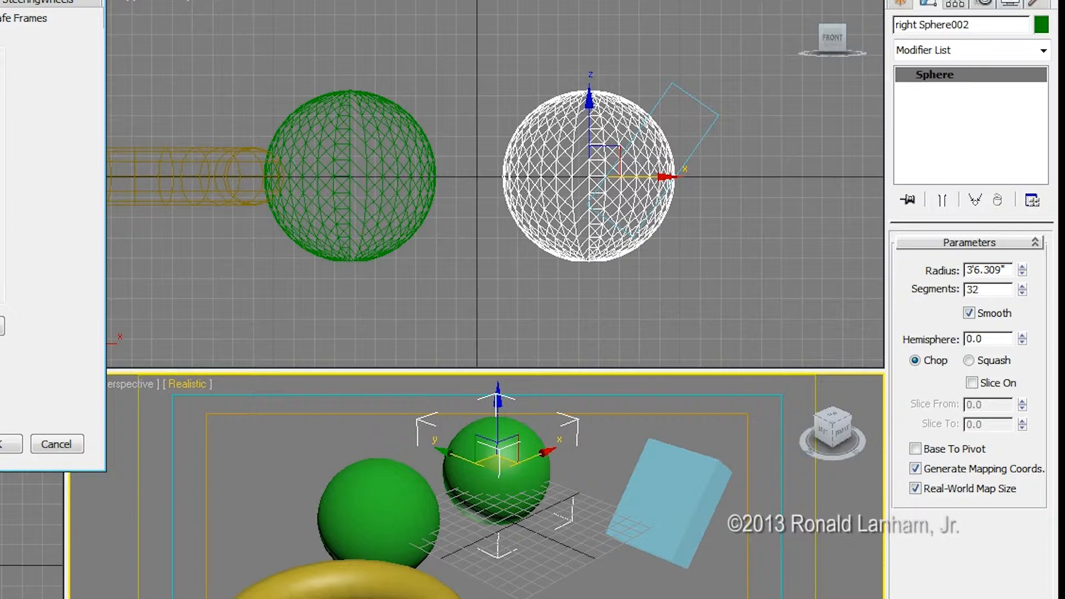
click(10, 444)
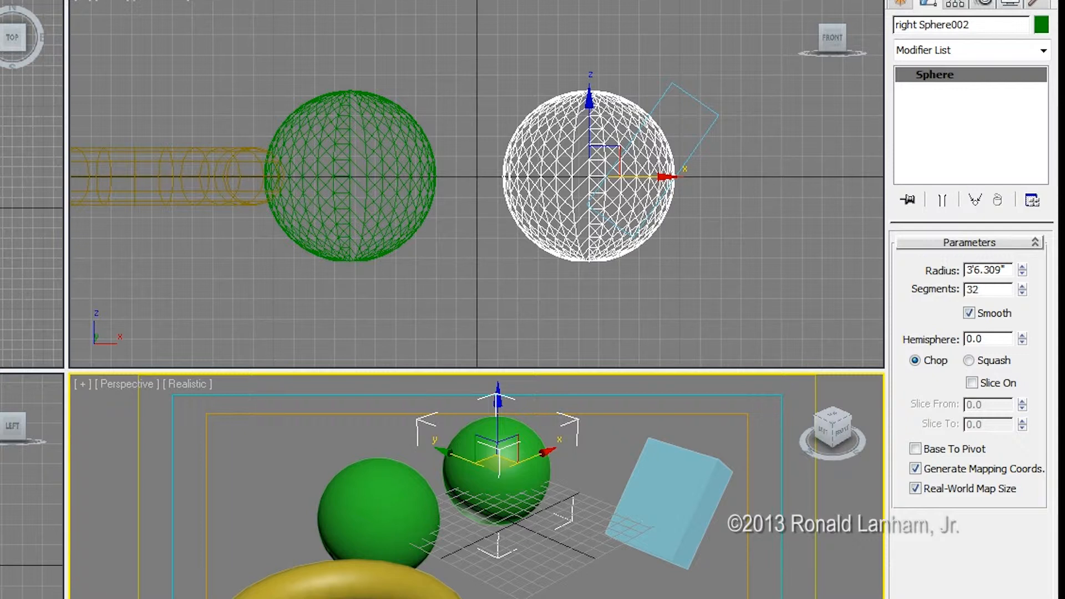
Save the scene to a file.
key(ctrl+s)
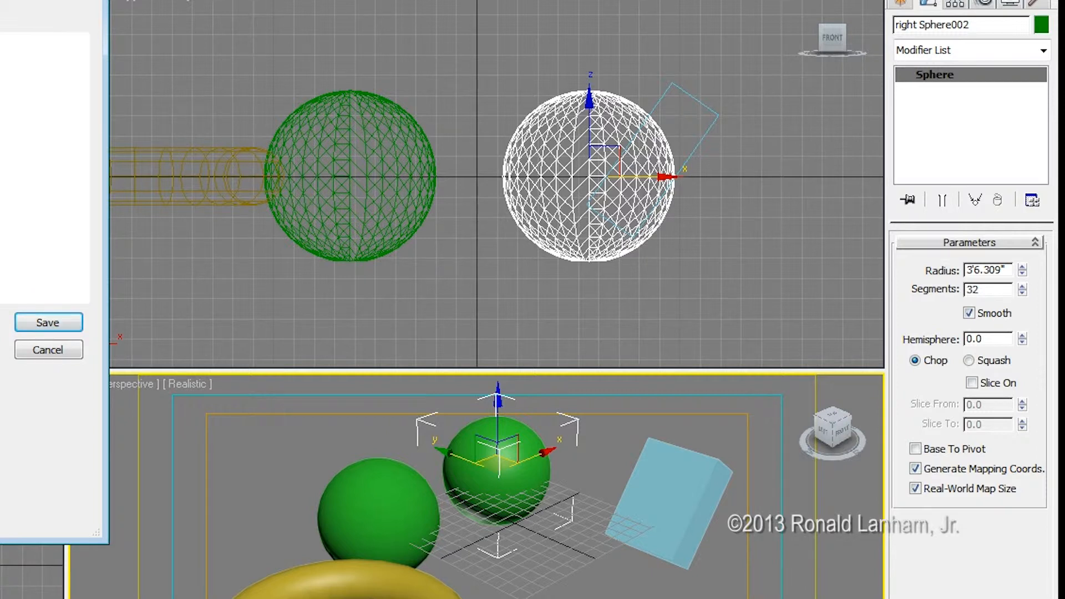
click(53, 326)
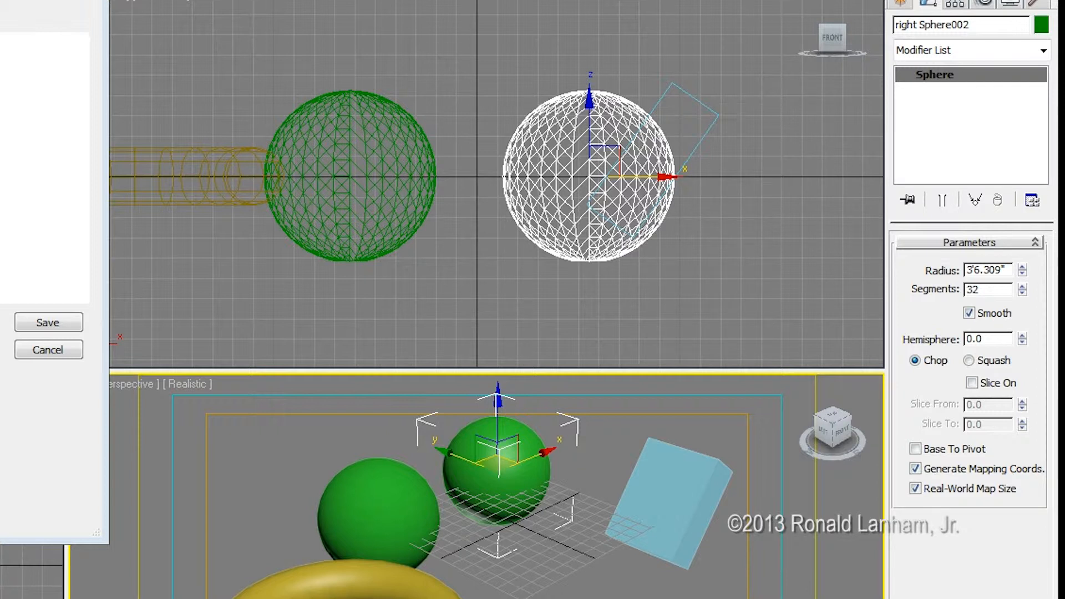
key(Escape)
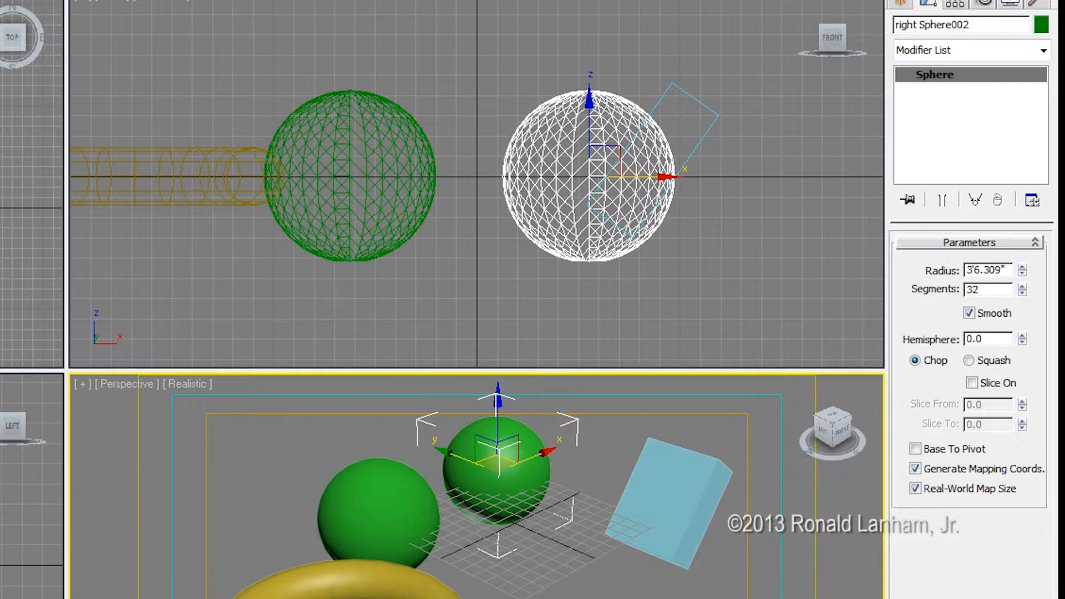
Render the Perspective view to compare the result with the safe frame, and close the rendered image.
key(shift+q)
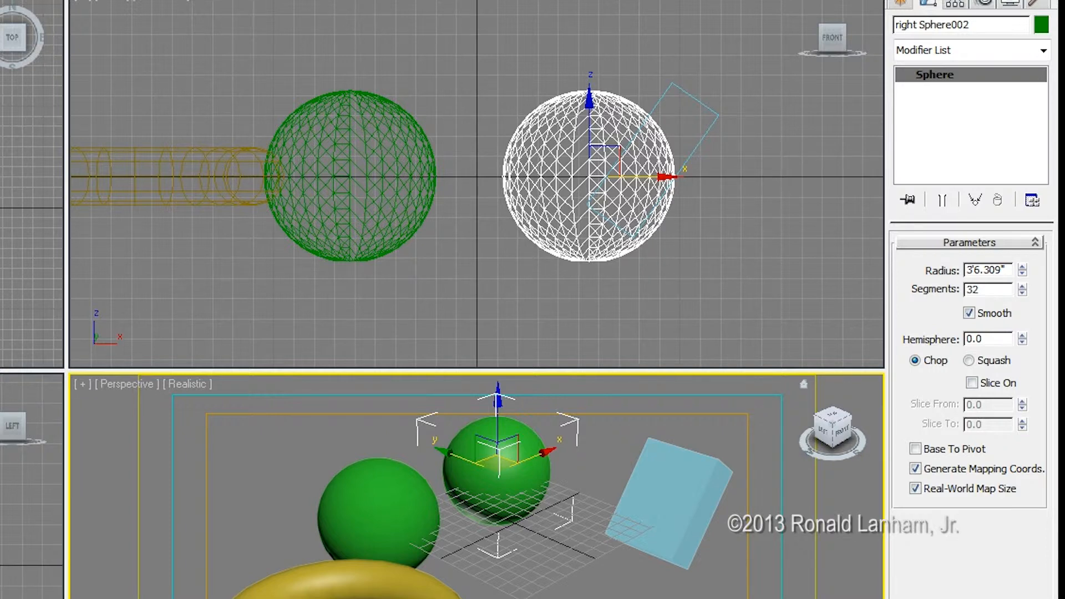
key(shift+q)
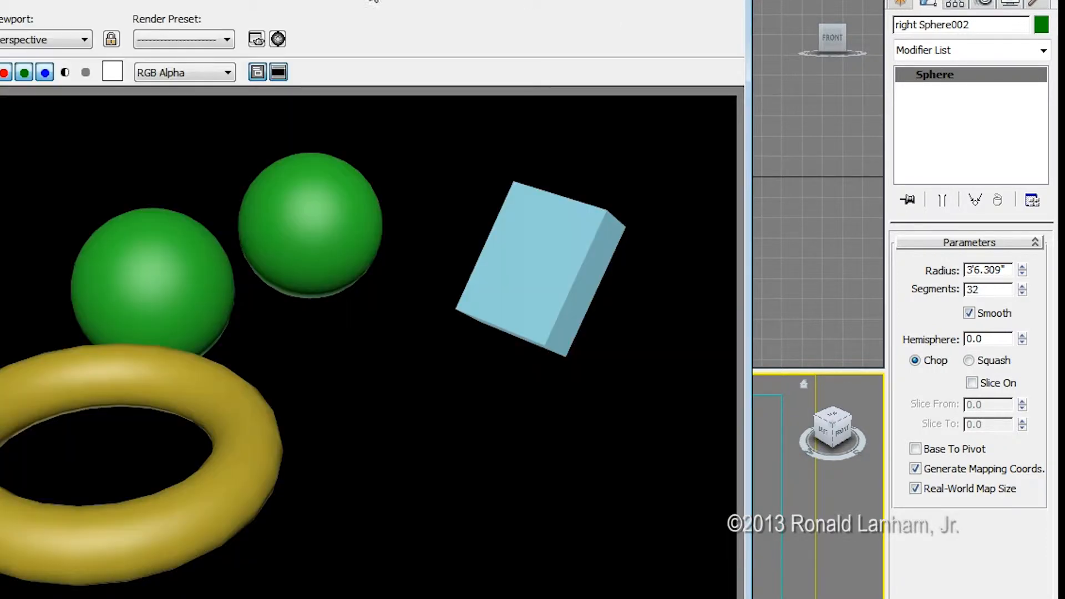
click(732, 0)
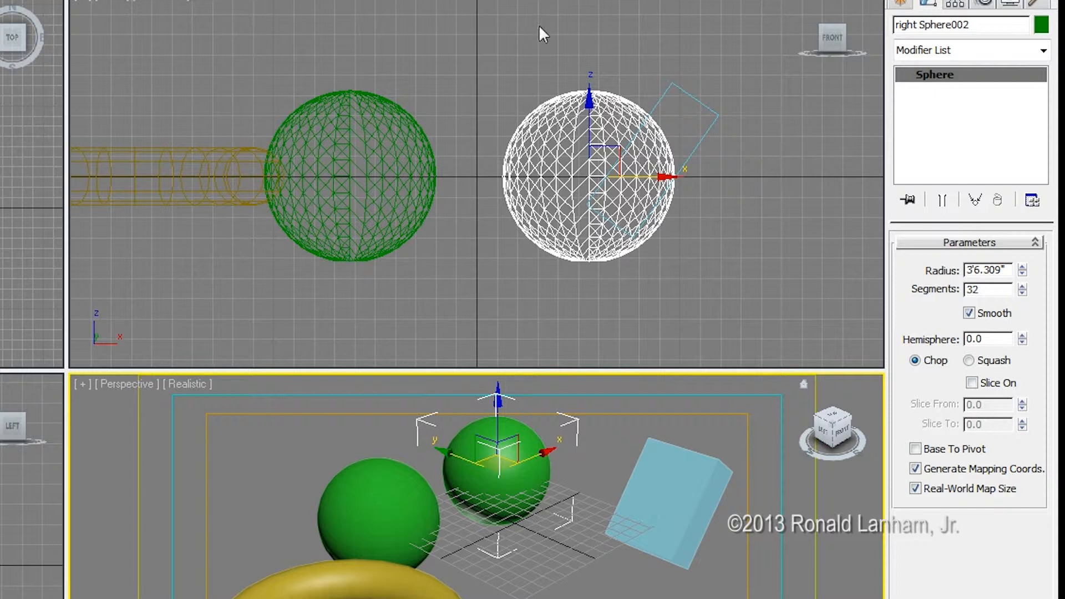
Reframe the objects in the Perspective viewport and create a camera from that view.
middle_drag(650, 519, 638, 506)
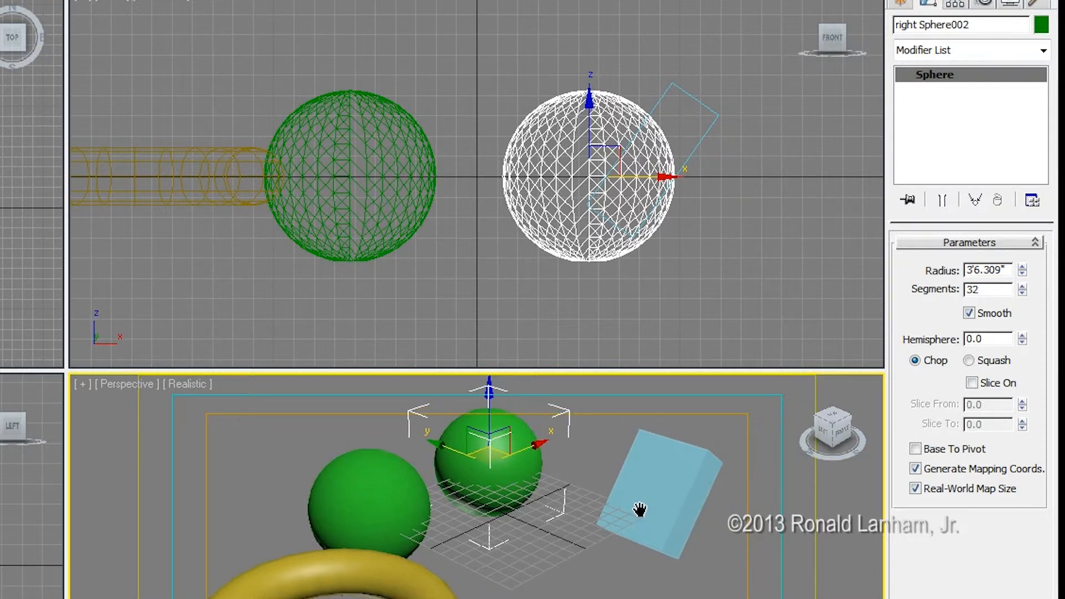
middle_drag(528, 535, 542, 512)
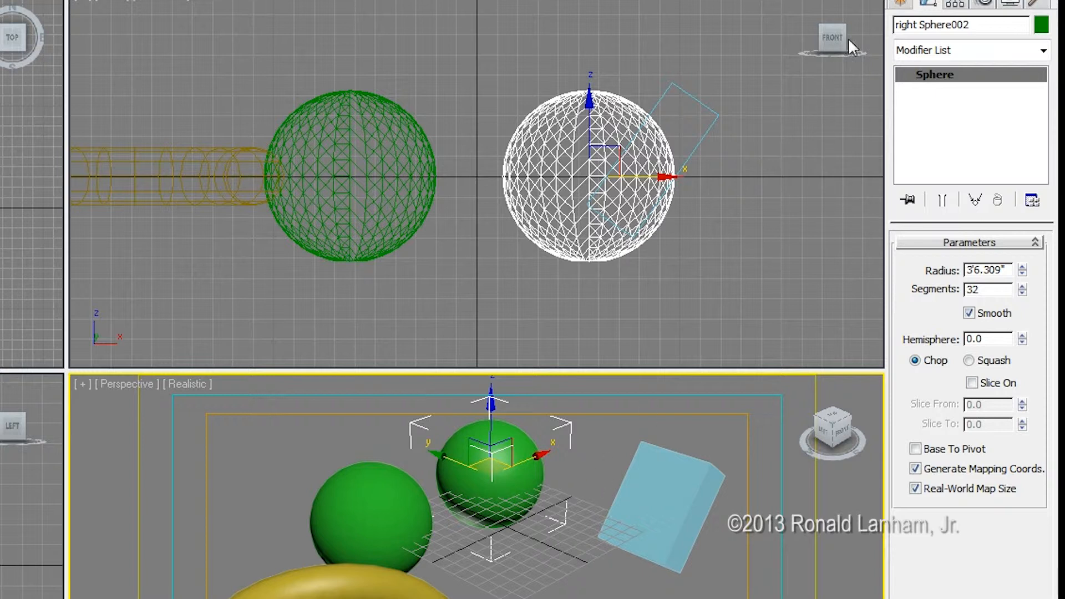
click(900, 3)
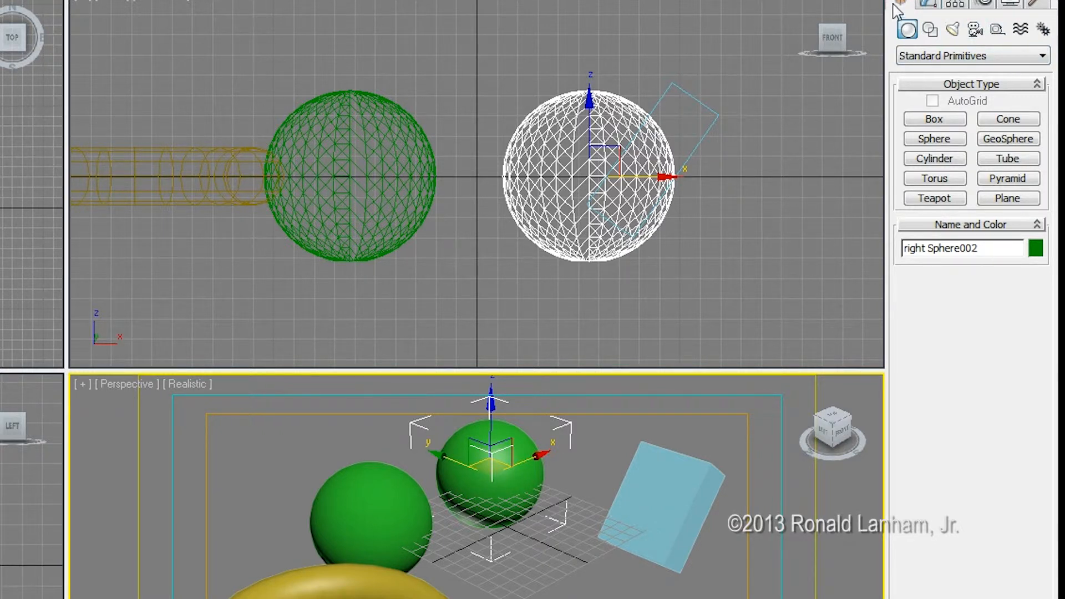
click(979, 38)
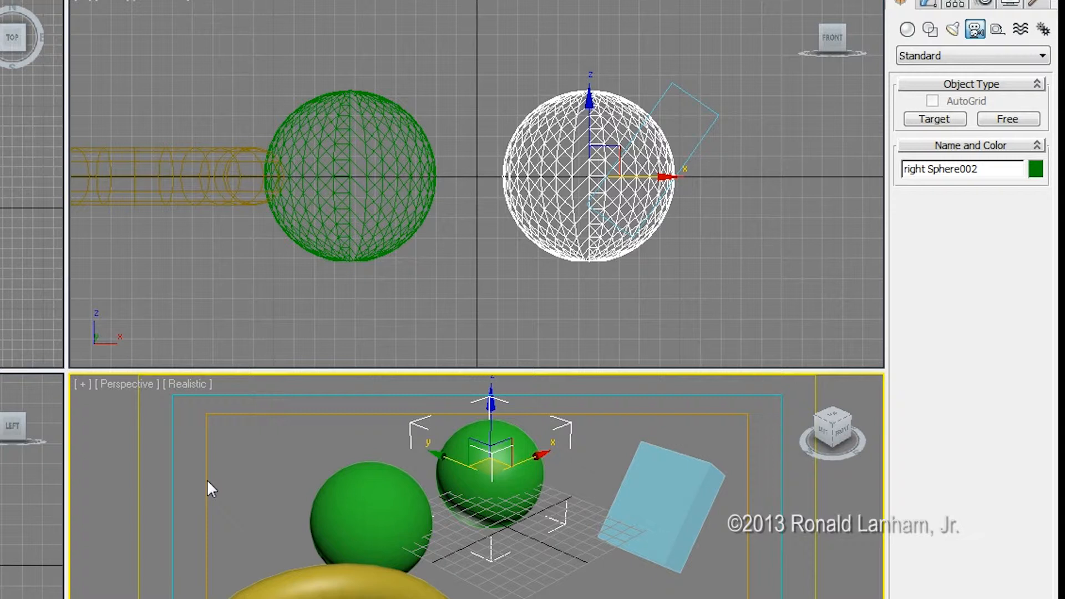
key(ctrl+c)
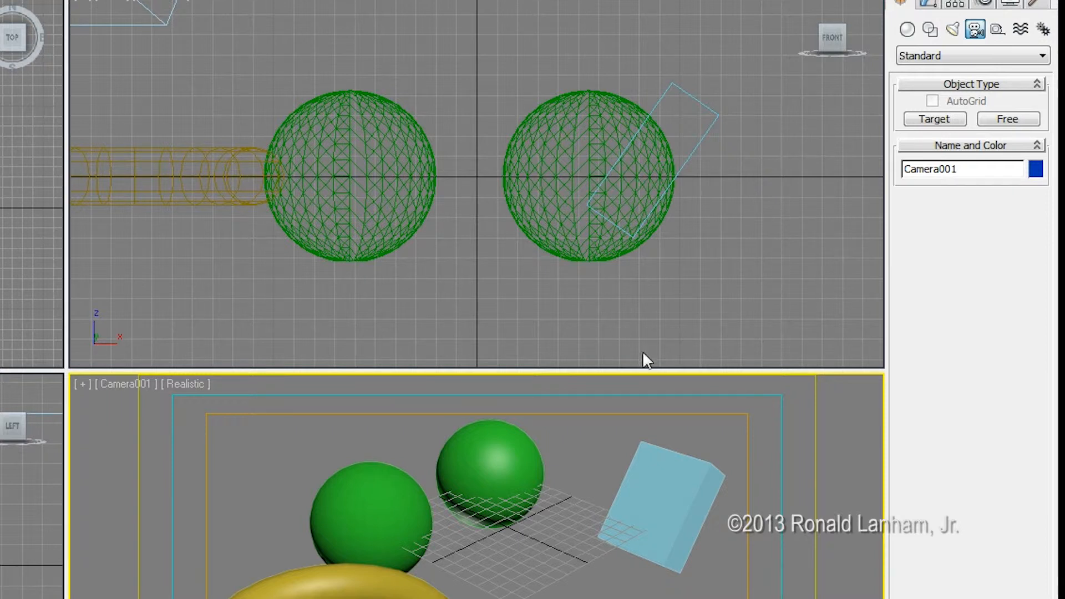
Pan the camera view to reposition the new camera, and bring the whole camera into sight in the Front viewport.
middle_drag(603, 546, 619, 537)
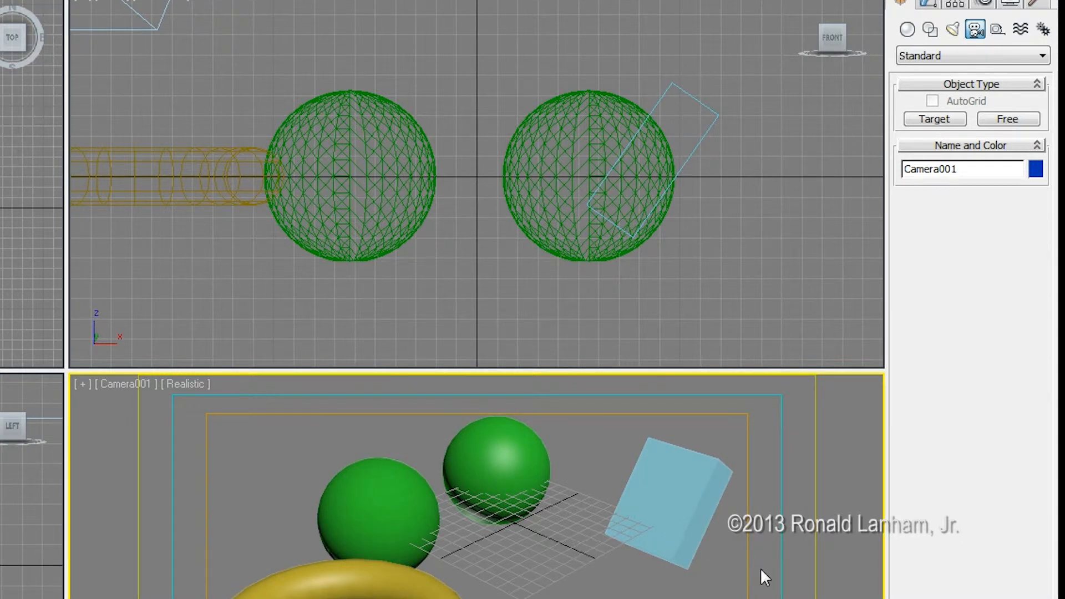
middle_drag(597, 548, 580, 526)
right_click(211, 161)
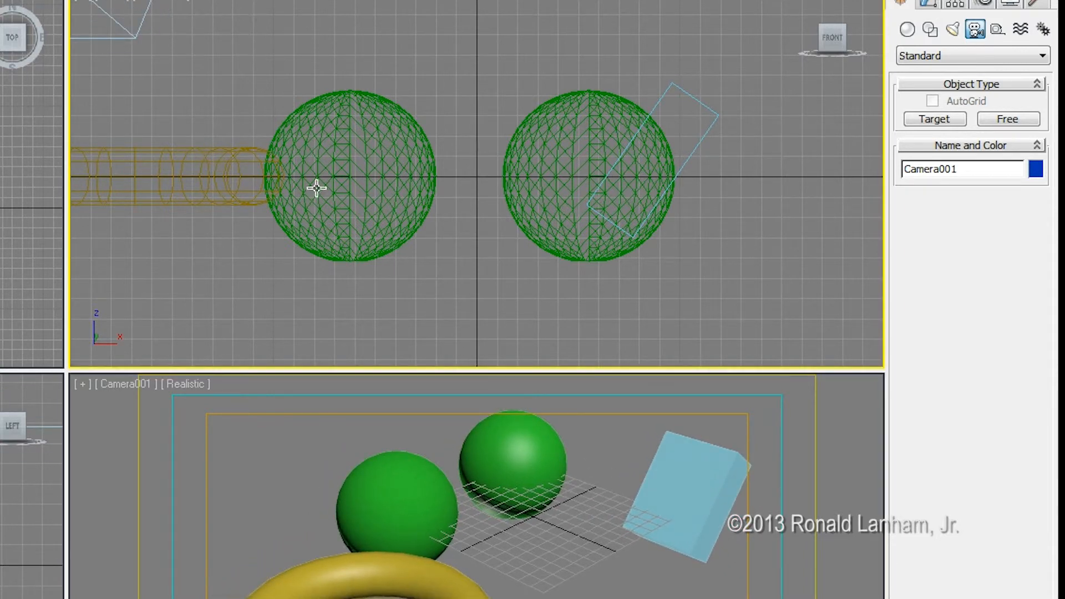
scroll(272, 158, down, 8)
middle_drag(367, 137, 341, 167)
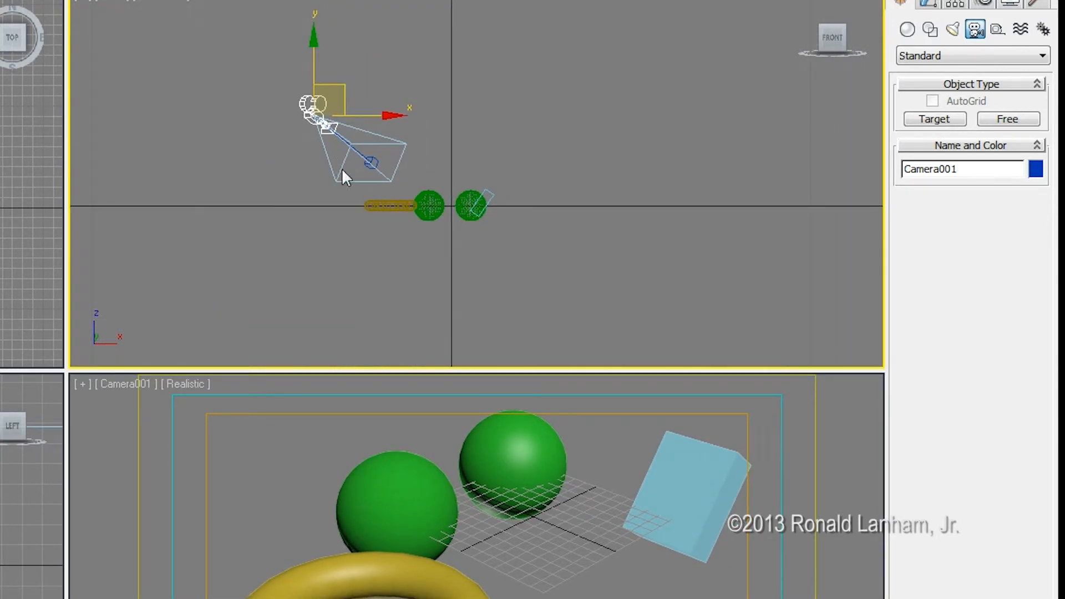
Pan the Camera001 view to shift the camera sideways, and clear the selection in the Front viewport.
right_click(566, 562)
middle_drag(538, 542, 607, 564)
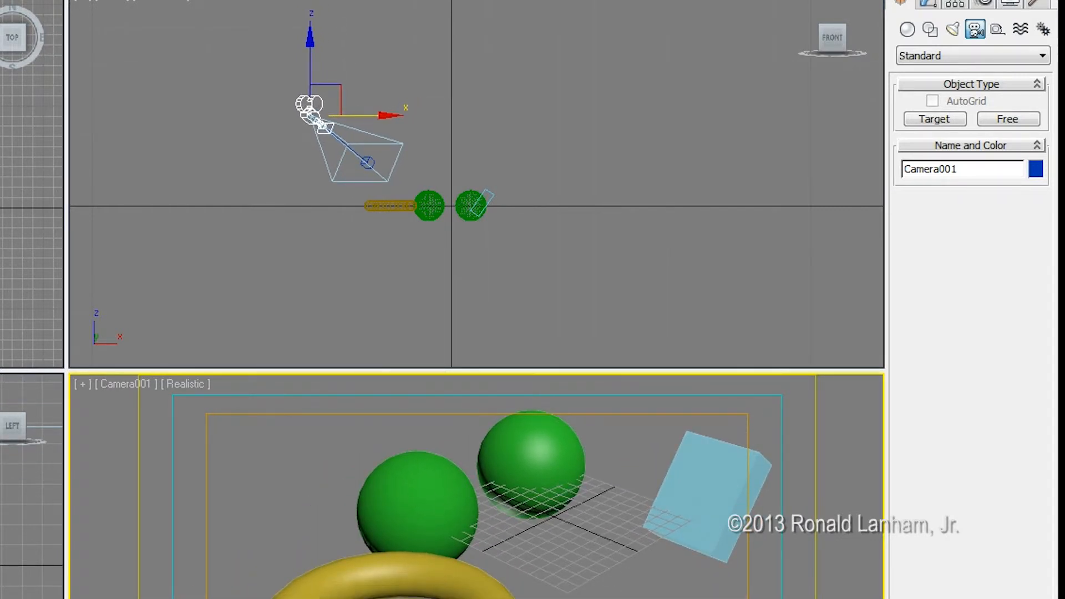
click(634, 278)
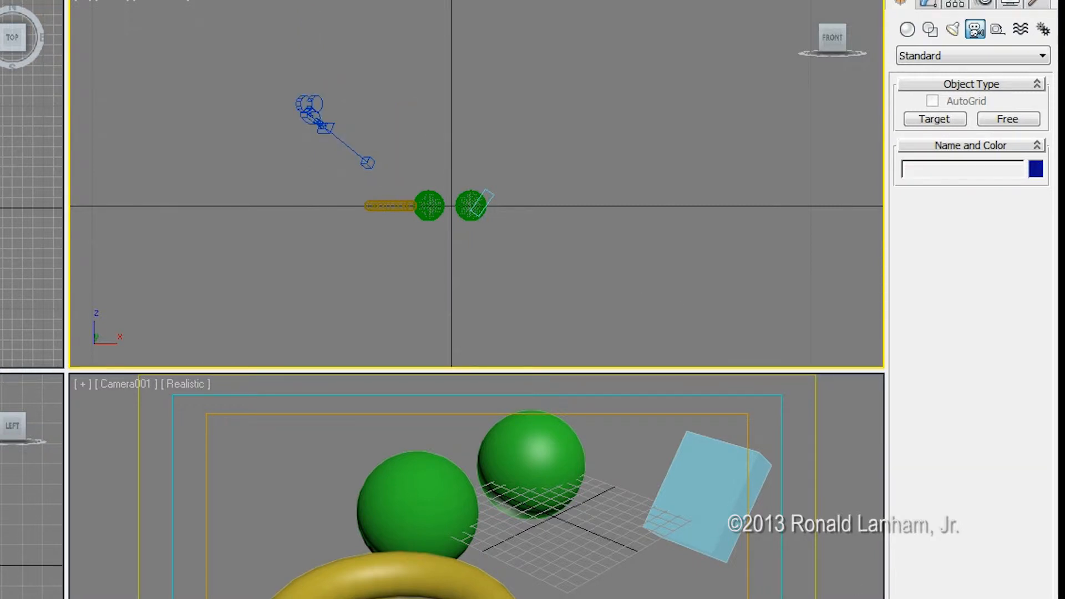
Reactivate the Camera001 viewport and orbit, zoom and pan it to reposition the camera closer around the torus and spheres.
click(23, 222)
click(23, 489)
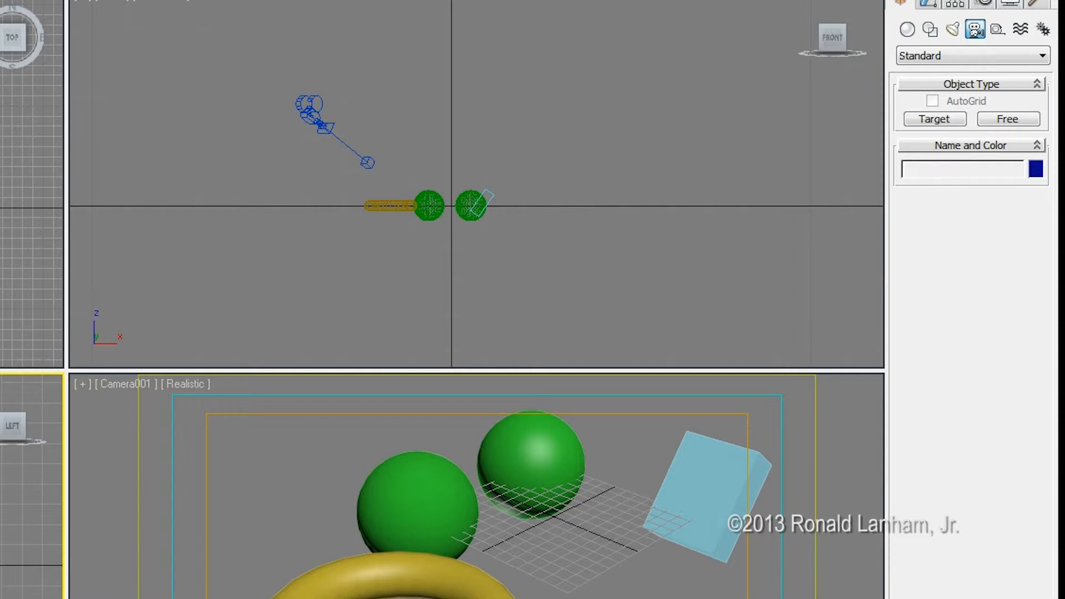
click(555, 593)
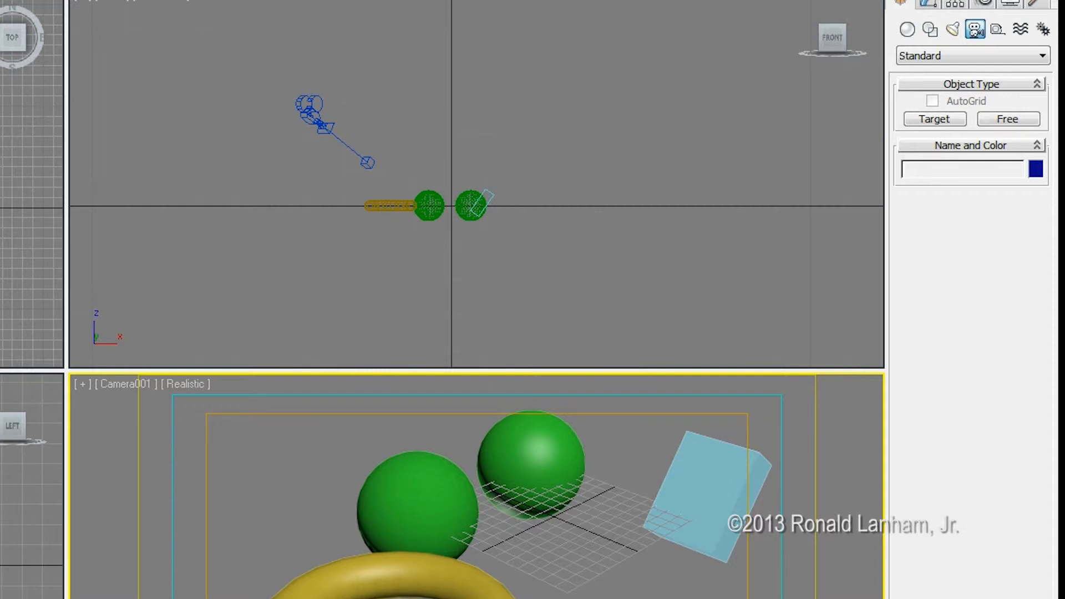
drag(477, 555, 388, 554)
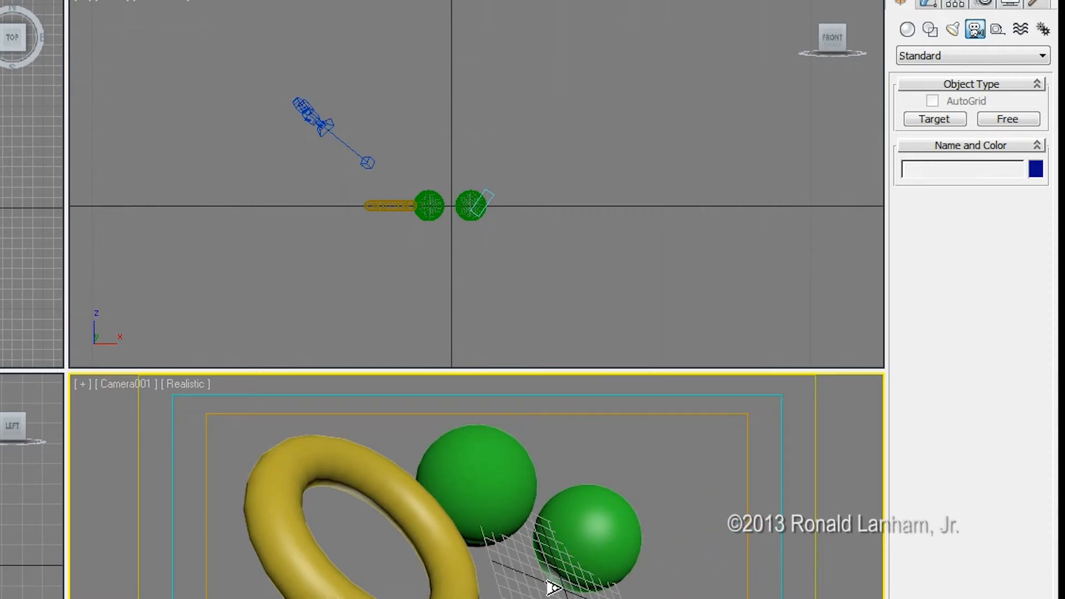
drag(588, 587, 665, 549)
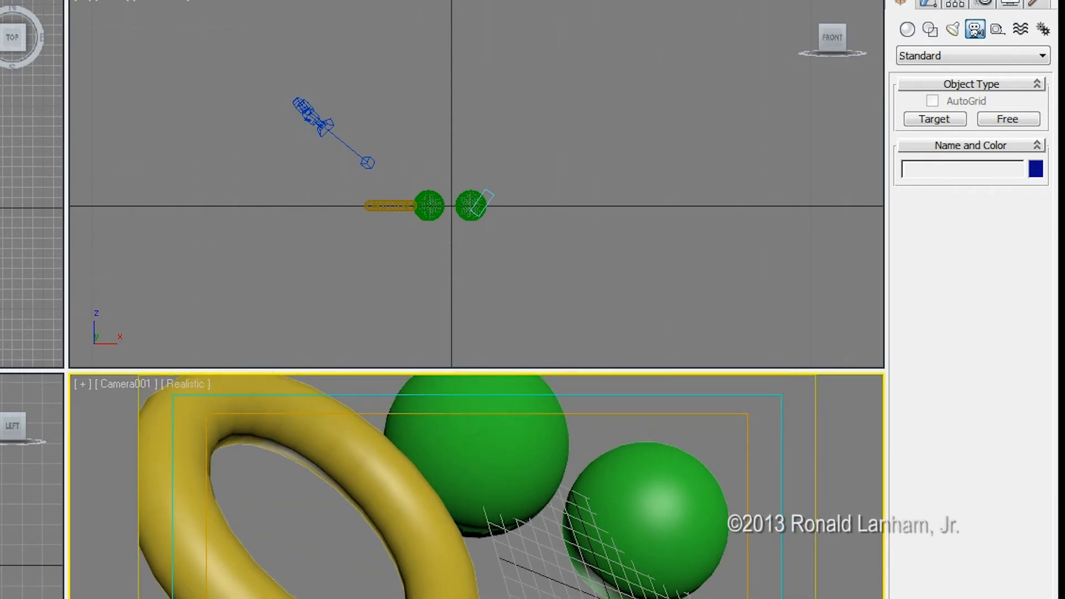
drag(525, 567, 545, 598)
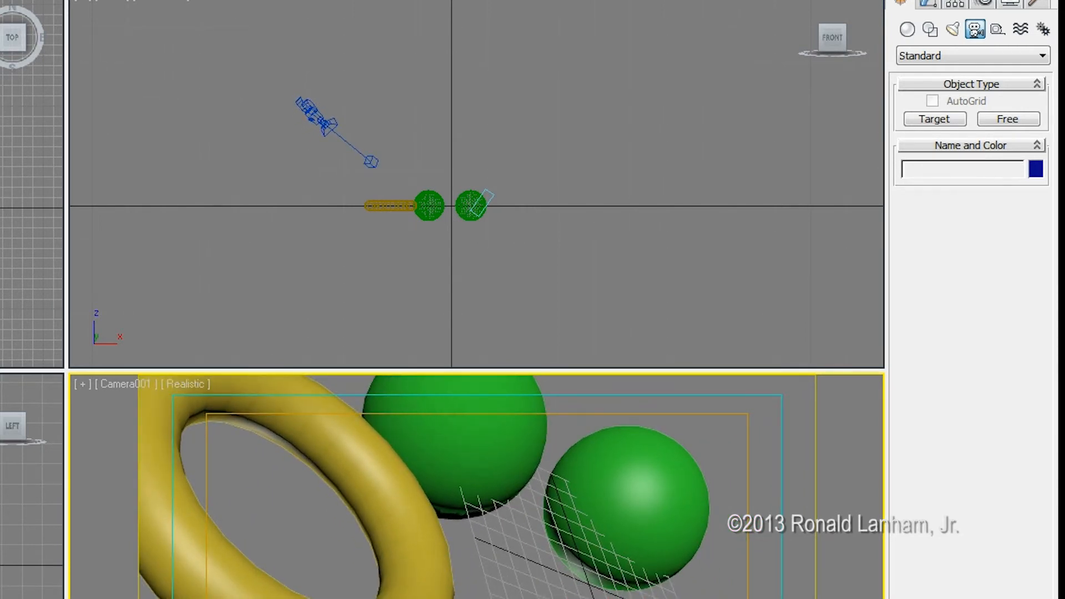
drag(625, 598, 583, 538)
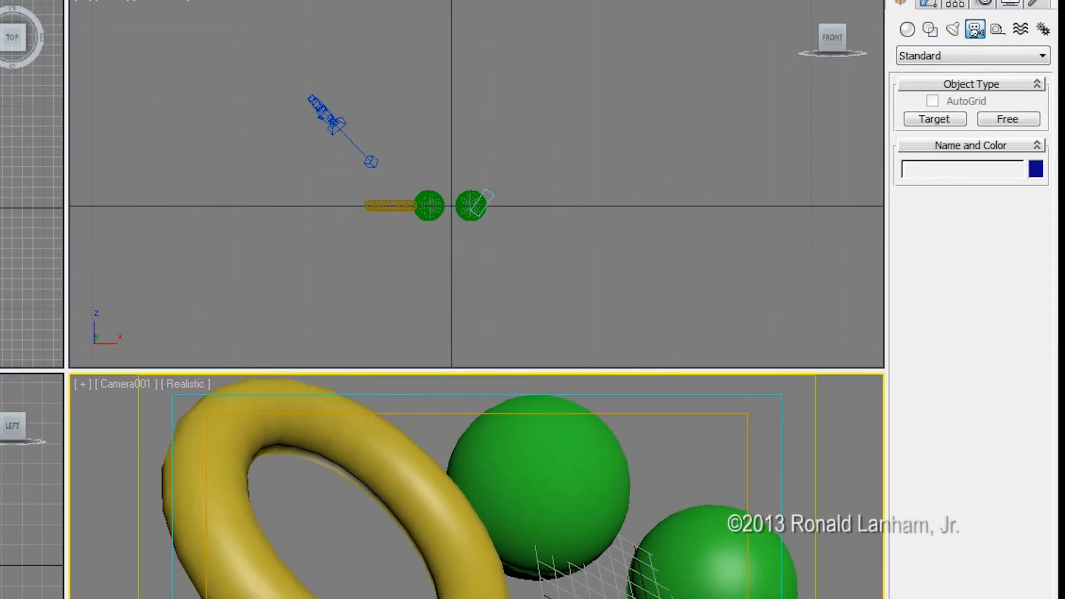
drag(560, 486, 512, 494)
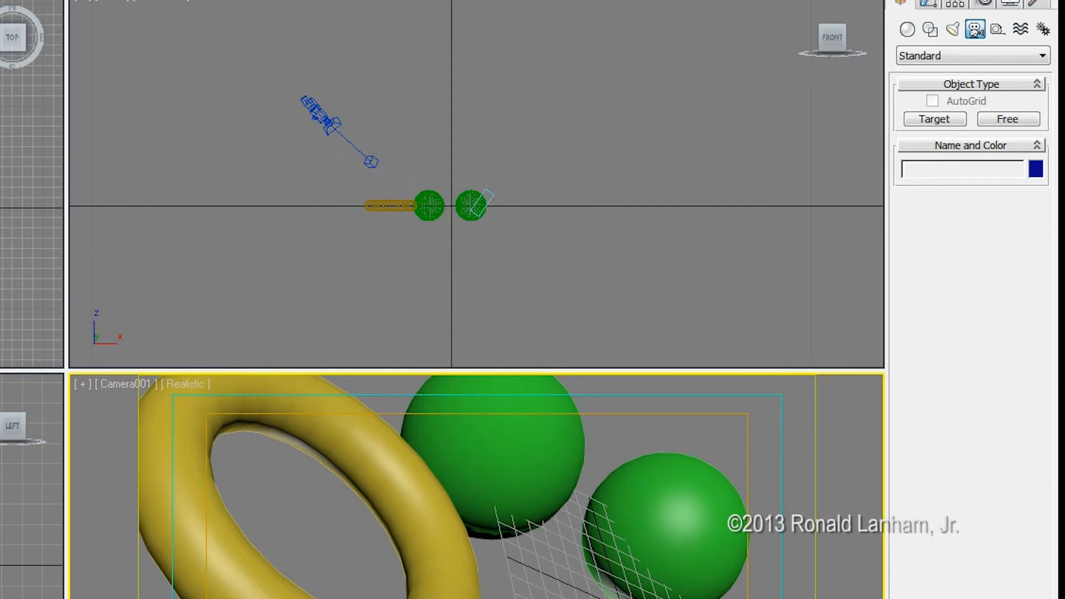
Select the torus, pan the camera view to reframe it, and maximize the Camera001 viewport.
click(382, 444)
drag(106, 383, 184, 380)
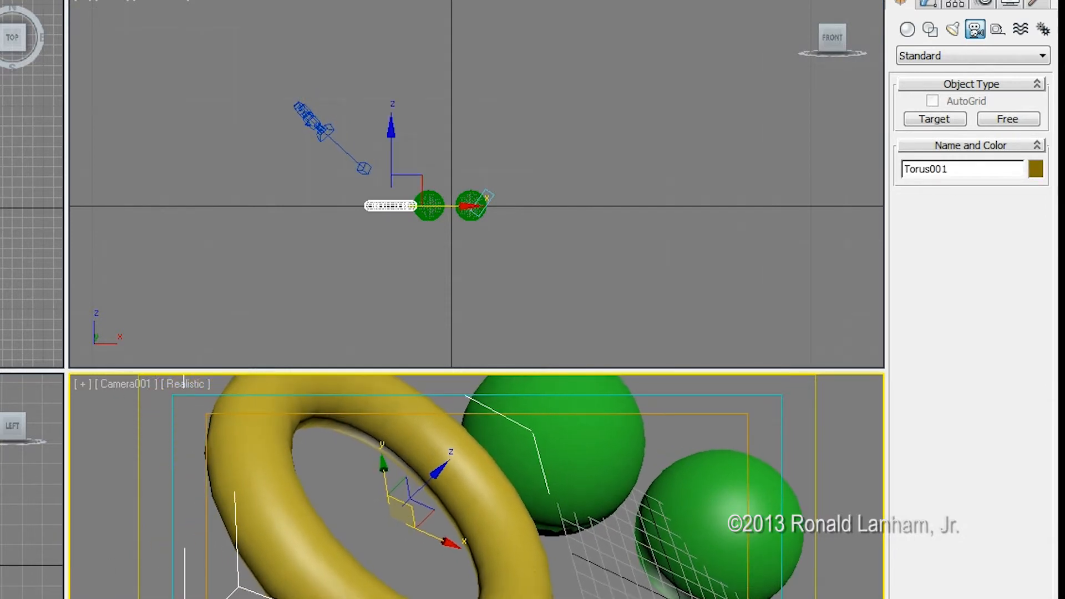
mouse_move(533, 597)
mouse_down()
mouse_move(571, 596)
mouse_move(582, 585)
mouse_move(510, 598)
mouse_move(527, 521)
mouse_move(535, 582)
mouse_move(493, 595)
mouse_move(546, 598)
mouse_up()
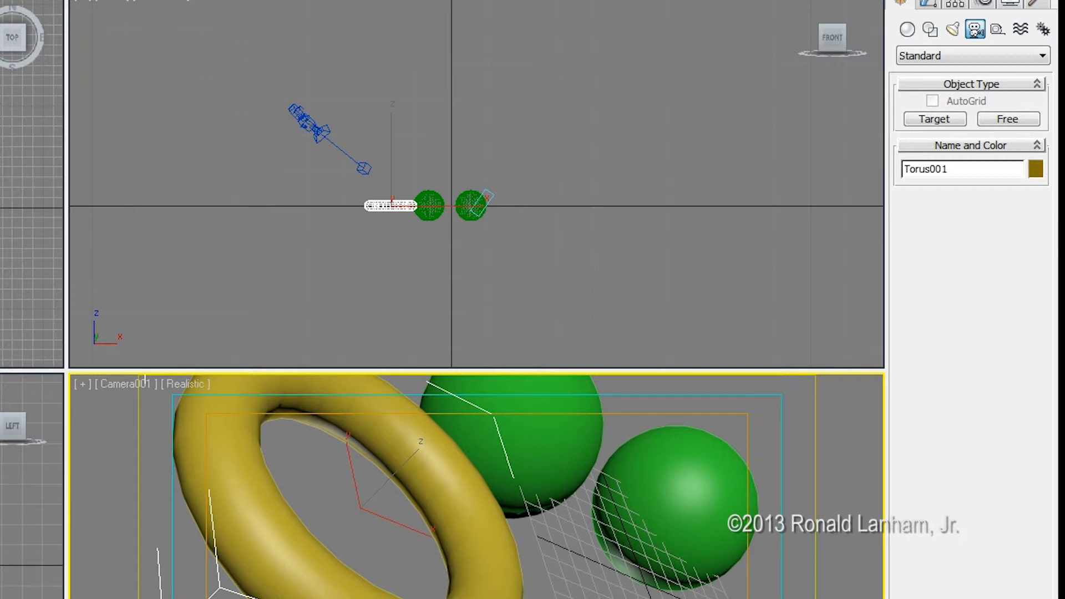
key(alt+w)
scroll(527, 577, up, 3)
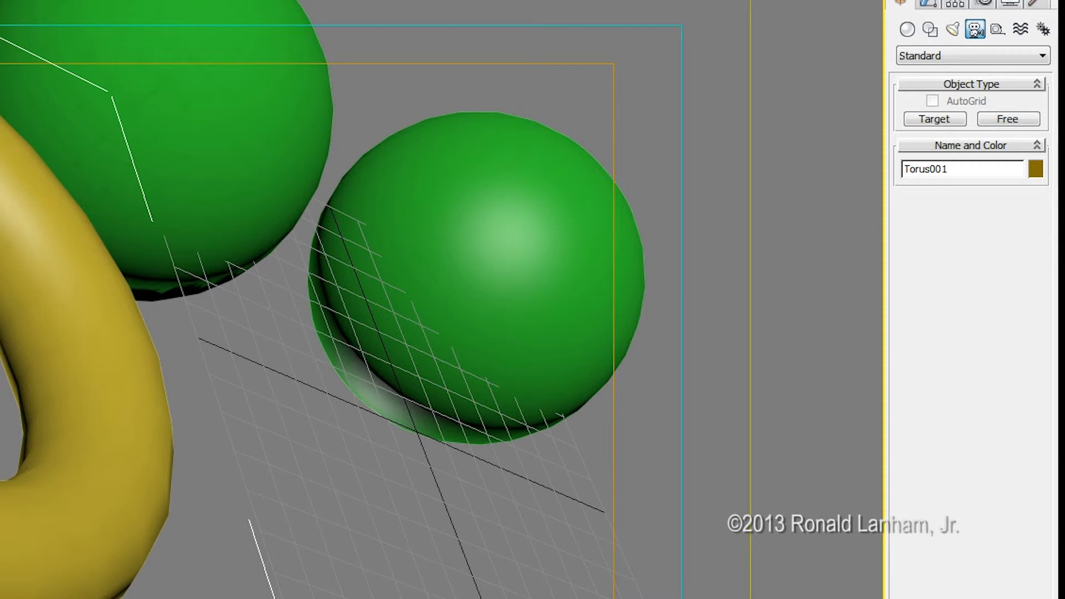
Reselect the torus, then move and rotate it within the maximized camera view.
click(3, 389)
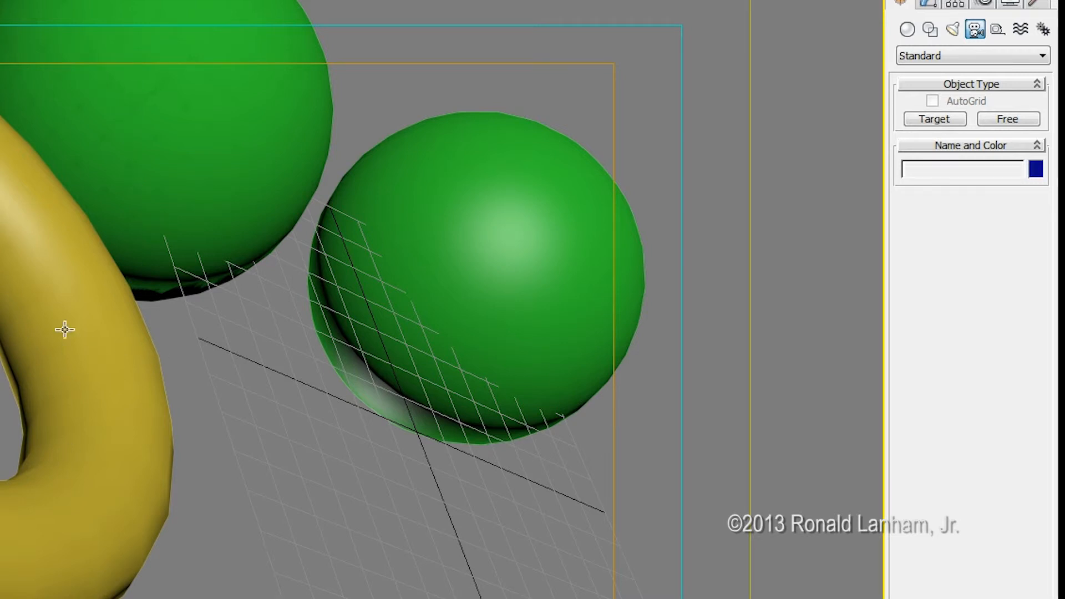
click(73, 359)
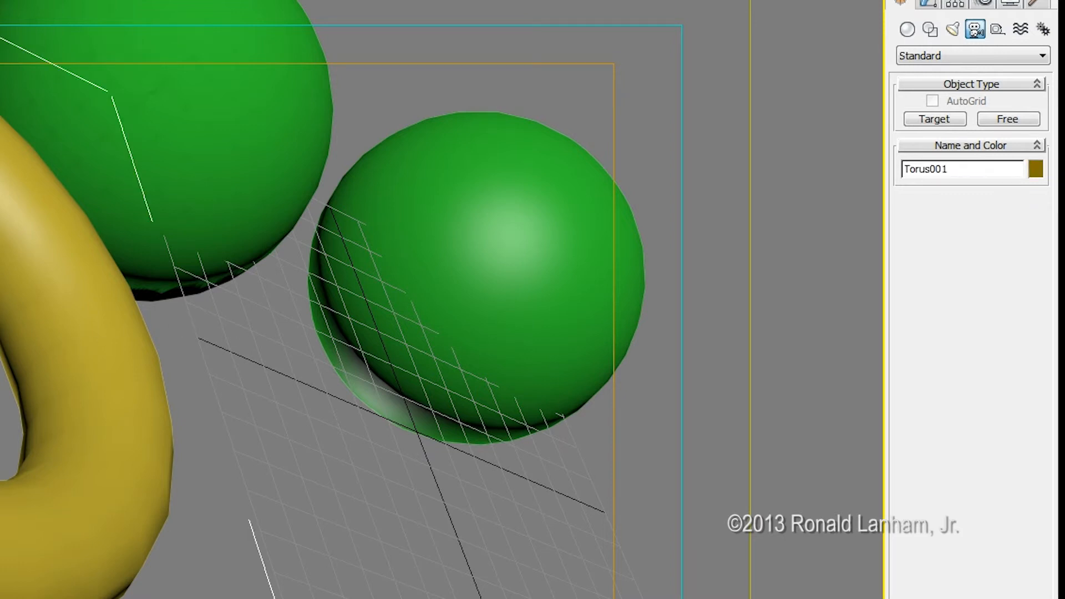
drag(0, 322, 18, 340)
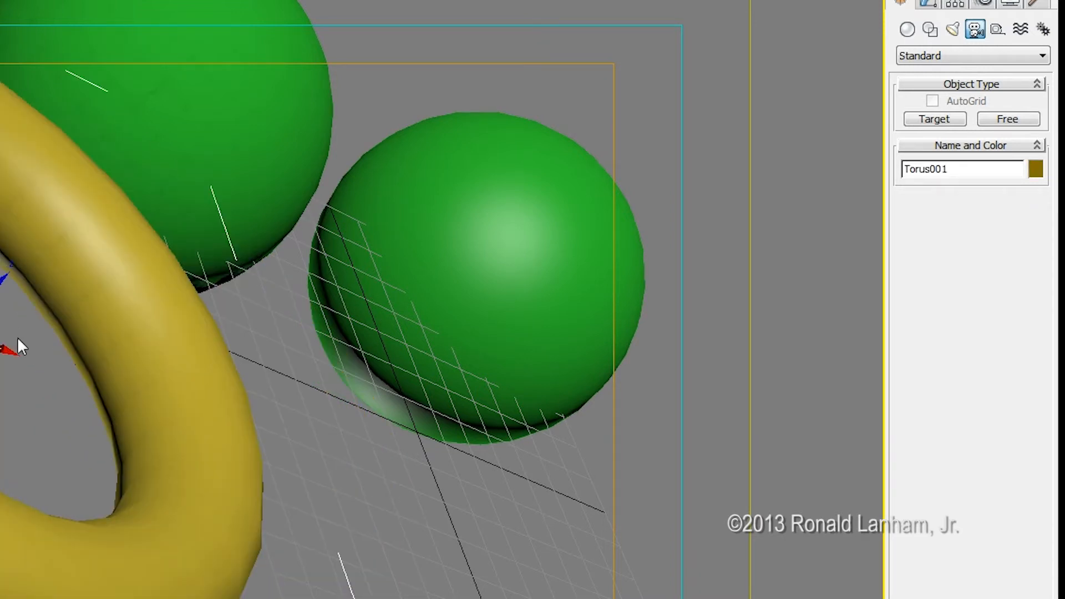
click(3, 289)
click(100, 307)
mouse_move(2, 281)
mouse_down()
mouse_move(88, 182)
mouse_move(5, 282)
mouse_up()
drag(8, 340, 0, 311)
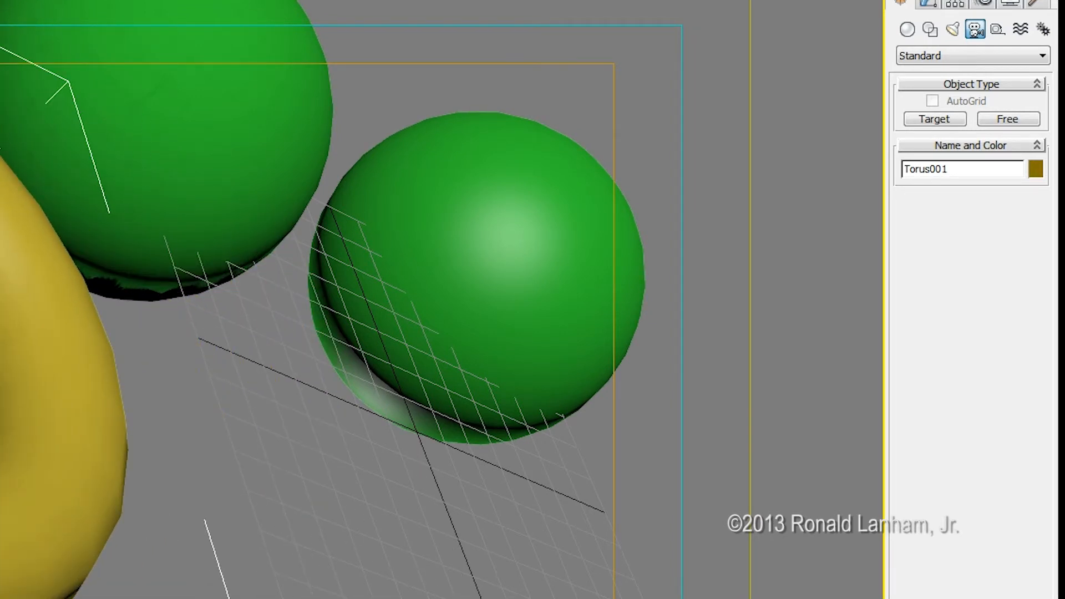
mouse_move(0, 310)
mouse_down()
mouse_move(3, 288)
mouse_move(1, 355)
mouse_move(1, 283)
mouse_move(1, 339)
mouse_move(1, 306)
mouse_up()
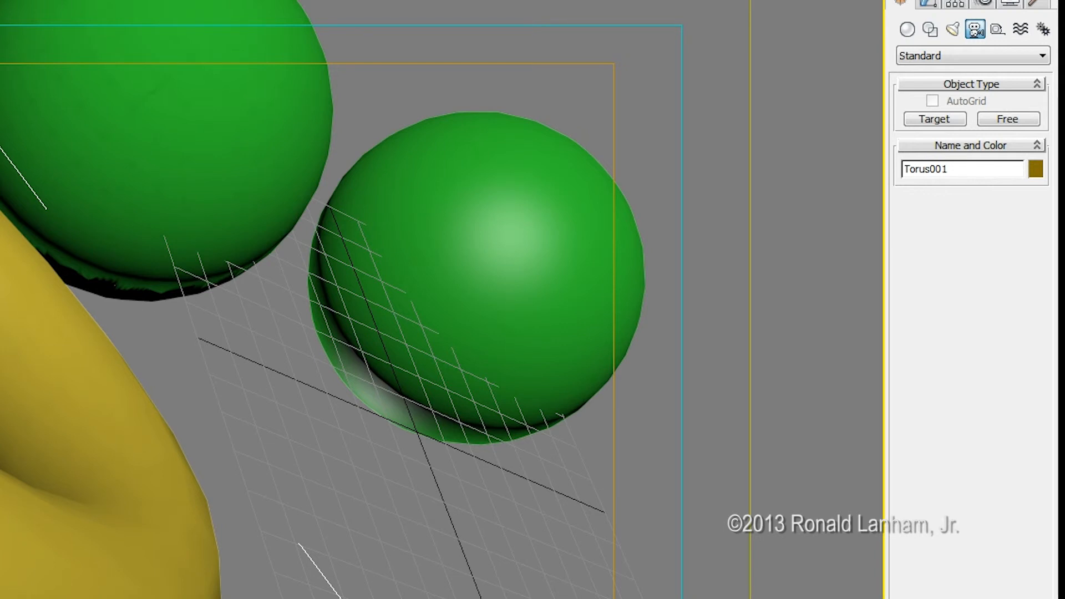
Shift the camera slightly, then switch the maximized viewport to Perspective and zoom out to take in the whole scene.
middle_drag(164, 262, 178, 333)
middle_drag(178, 294, 198, 229)
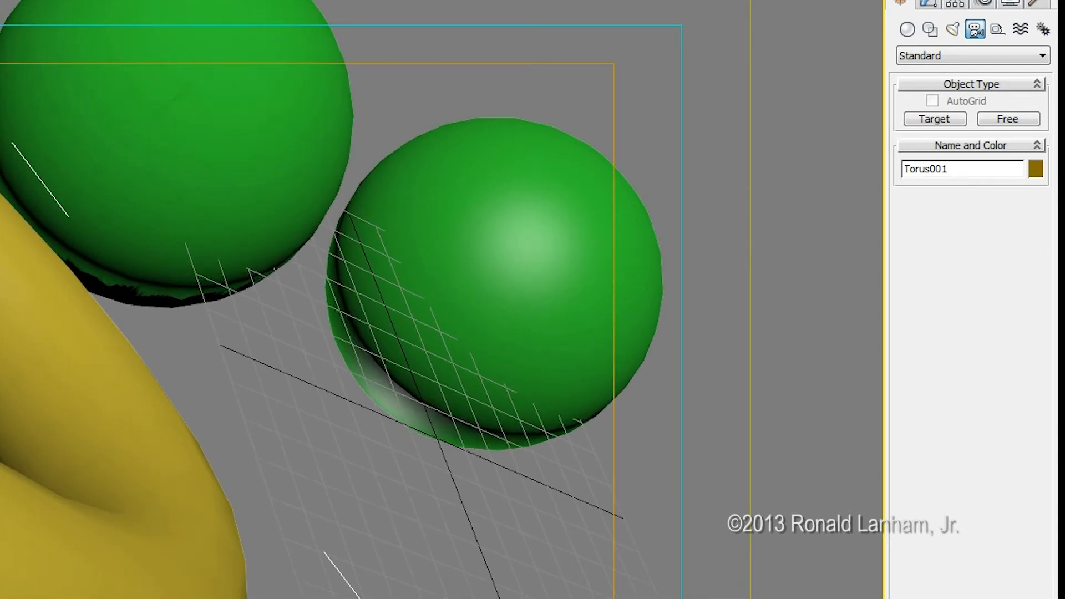
key(p)
scroll(203, 179, down, 3)
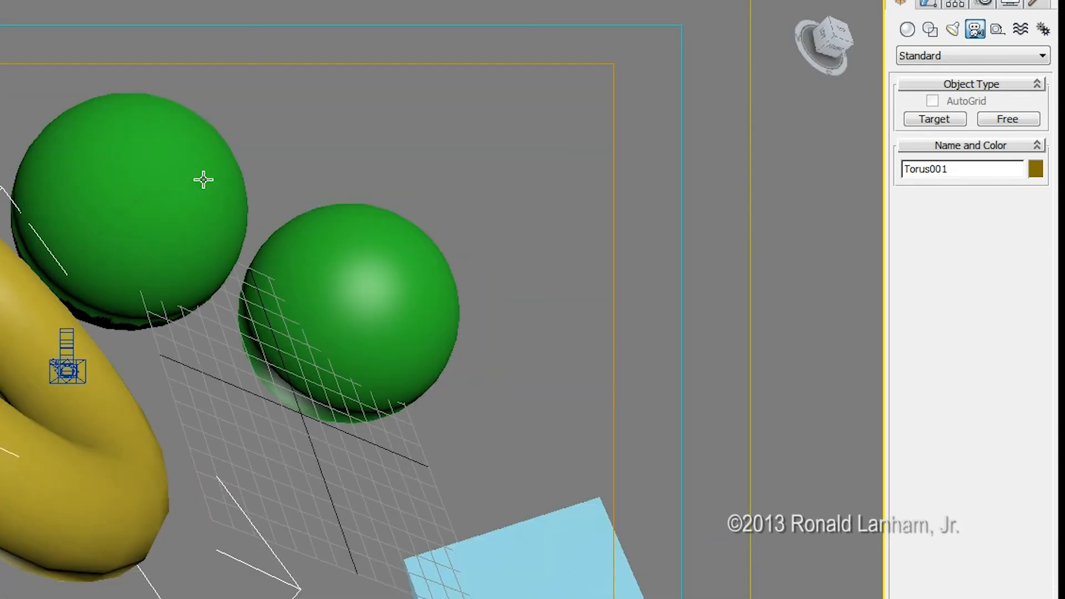
scroll(203, 180, down, 3)
middle_drag(290, 221, 261, 252)
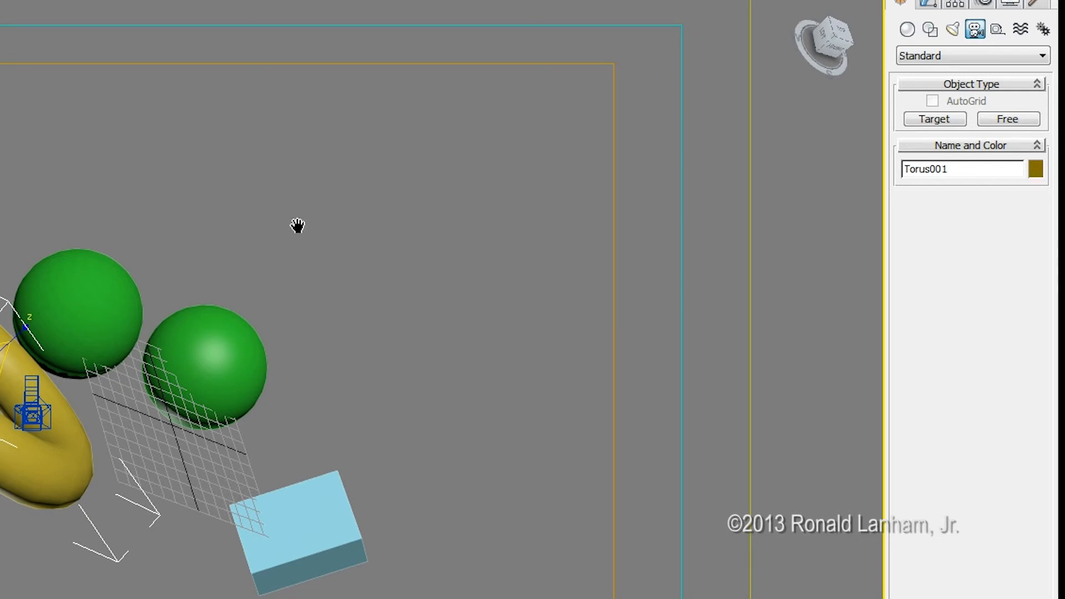
middle_drag(297, 226, 133, 222)
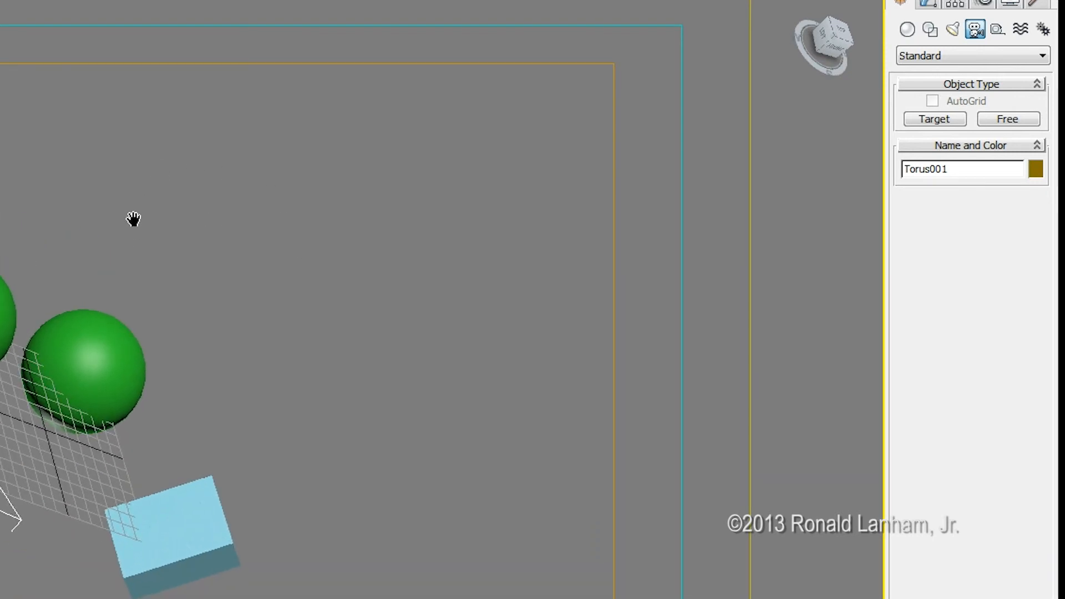
Examine the objects at different zoom levels in the Perspective view, and pan back toward the spheres.
scroll(133, 218, down, 3)
scroll(134, 219, up, 5)
scroll(138, 218, down, 3)
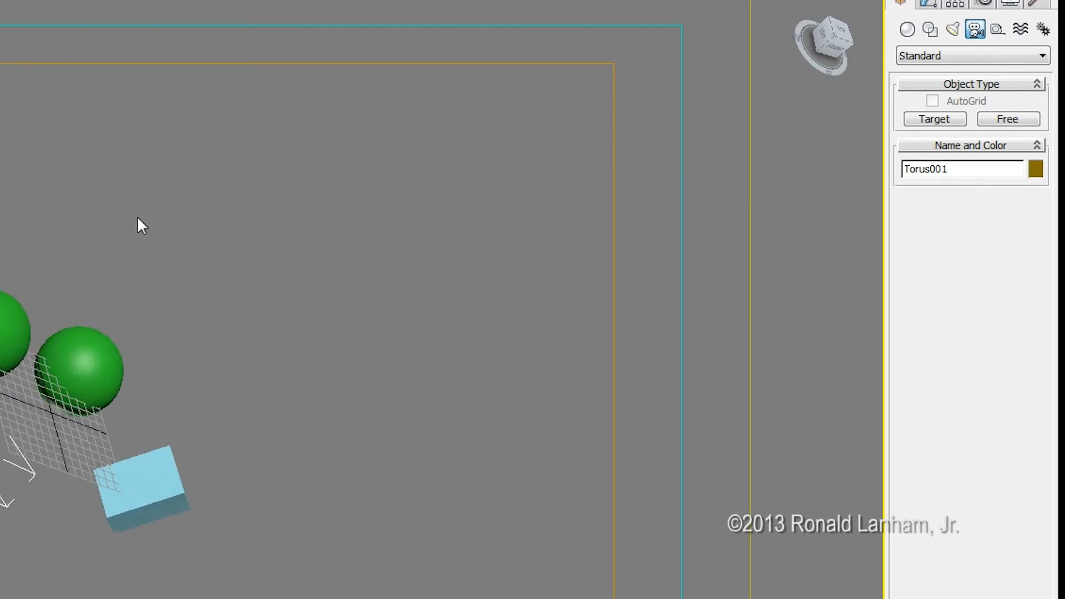
scroll(139, 219, up, 4)
scroll(139, 218, down, 3)
scroll(142, 222, up, 3)
scroll(147, 228, down, 3)
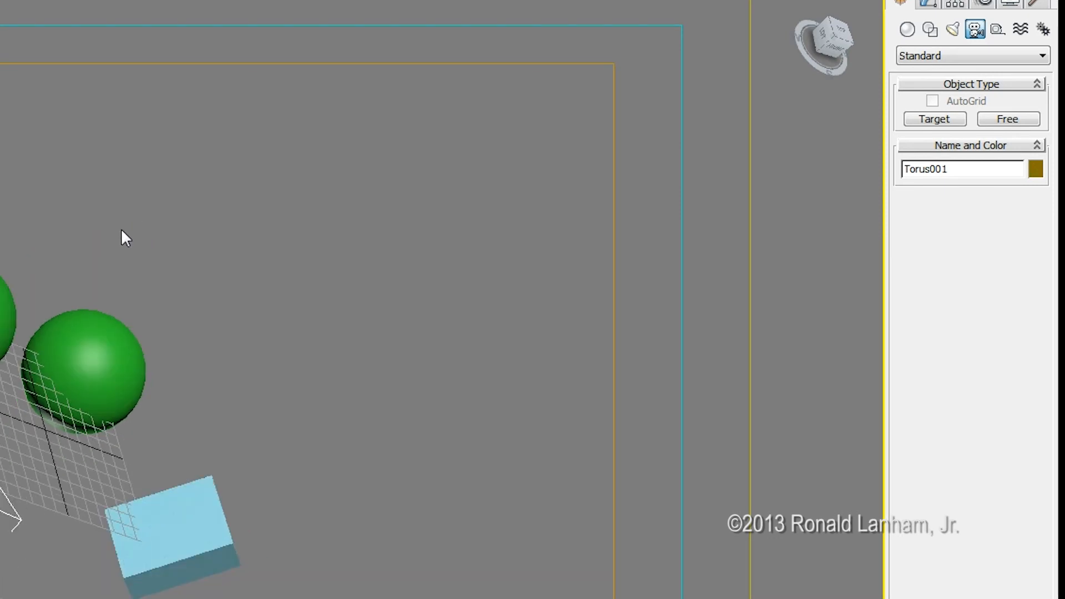
scroll(124, 235, up, 2)
middle_drag(123, 235, 261, 209)
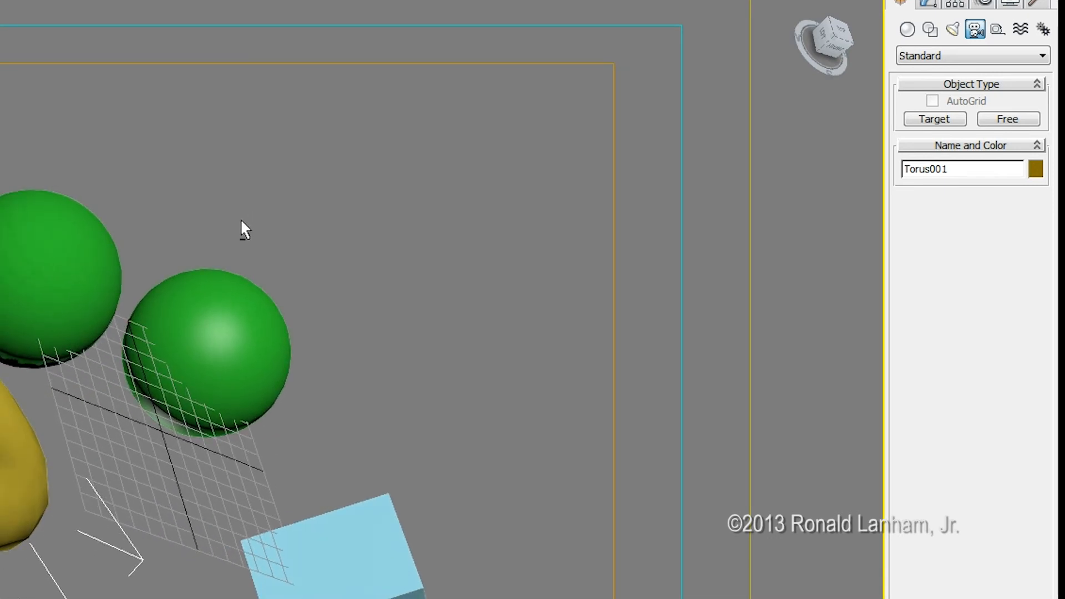
Orbit the Perspective view to inspect the spheres, torus and box from other angles and farther away.
alt+middle_drag(241, 219, 237, 254)
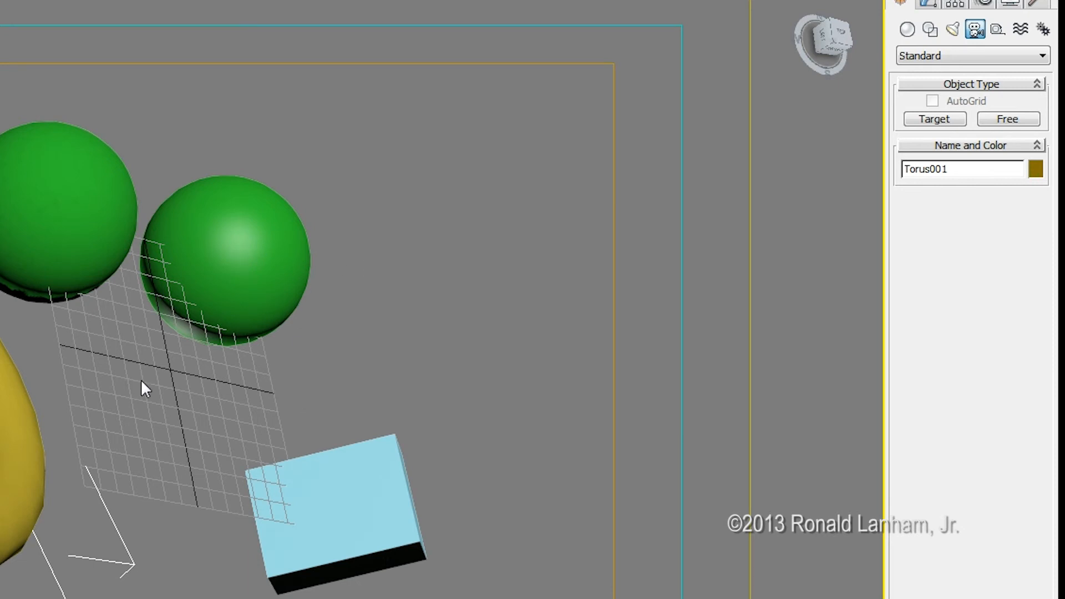
alt+middle_drag(141, 379, 125, 360)
scroll(126, 360, down, 3)
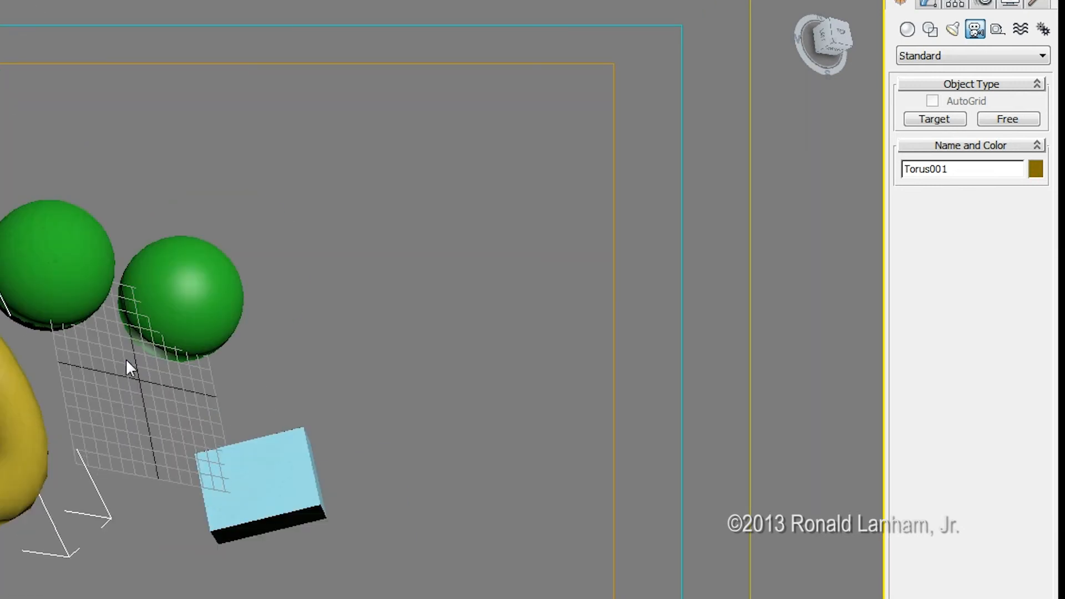
scroll(126, 358, down, 2)
alt+middle_drag(119, 357, 109, 331)
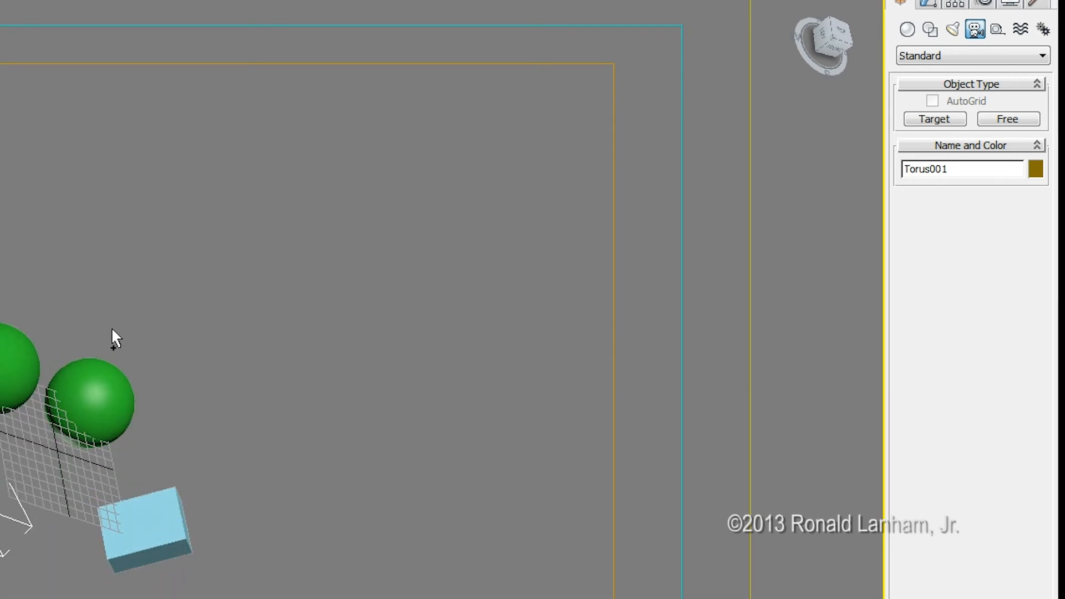
Zoom the Perspective view in and out to compare near and distant views, finishing close to the sphere.
scroll(111, 329, down, 1)
scroll(111, 328, up, 4)
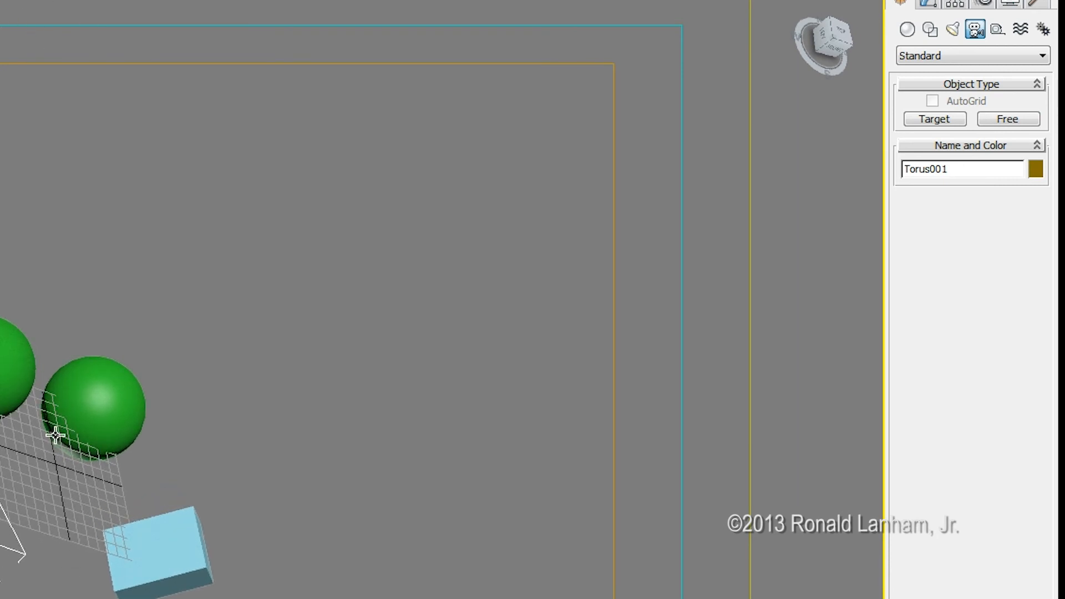
scroll(4, 539, up, 6)
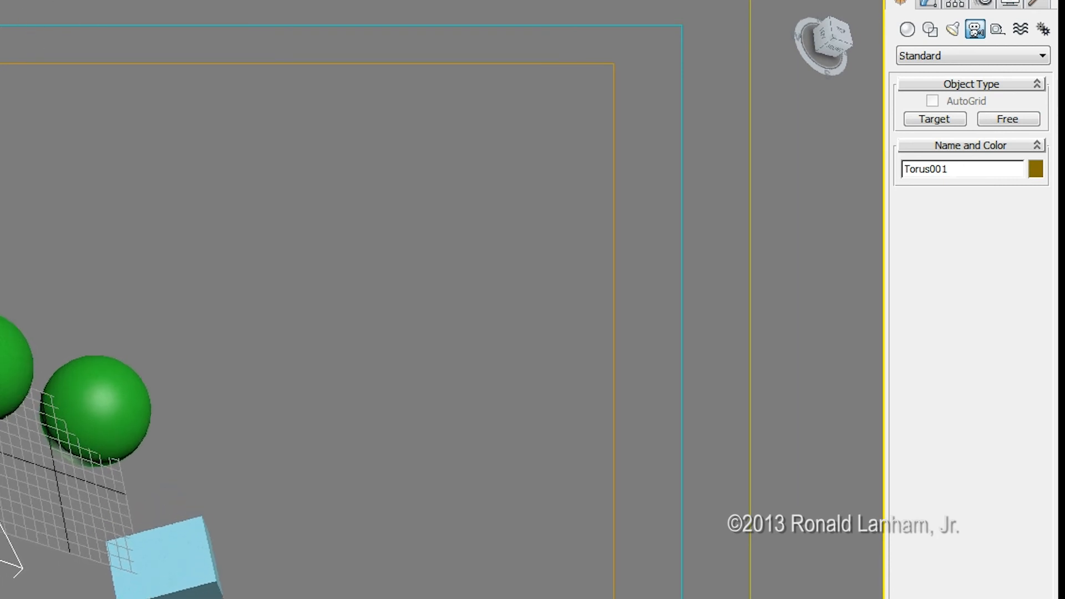
scroll(4, 540, down, 5)
scroll(4, 540, up, 3)
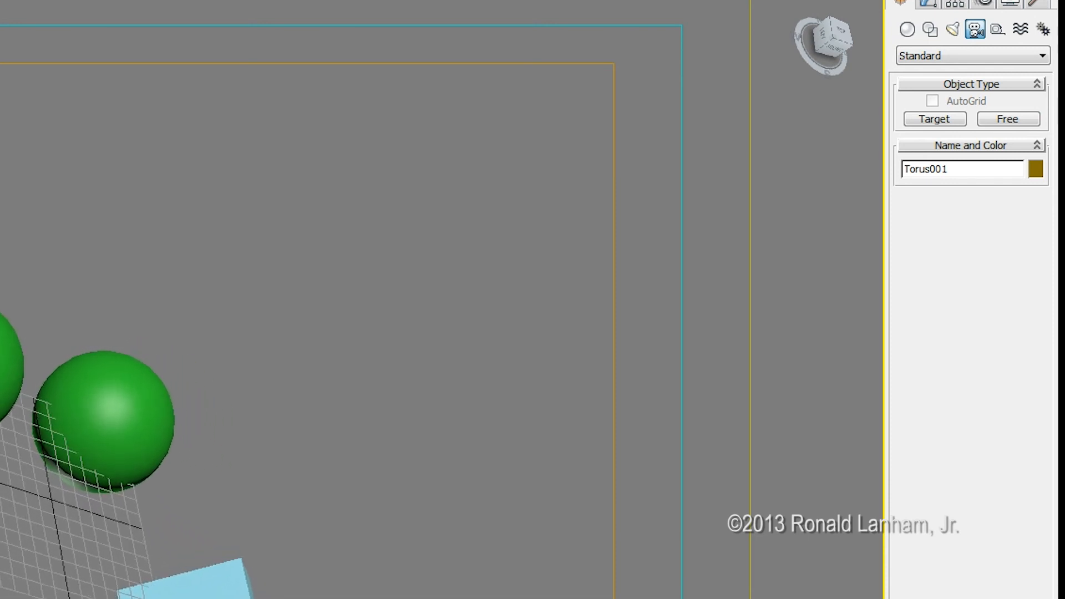
scroll(35, 592, up, 2)
scroll(36, 592, down, 2)
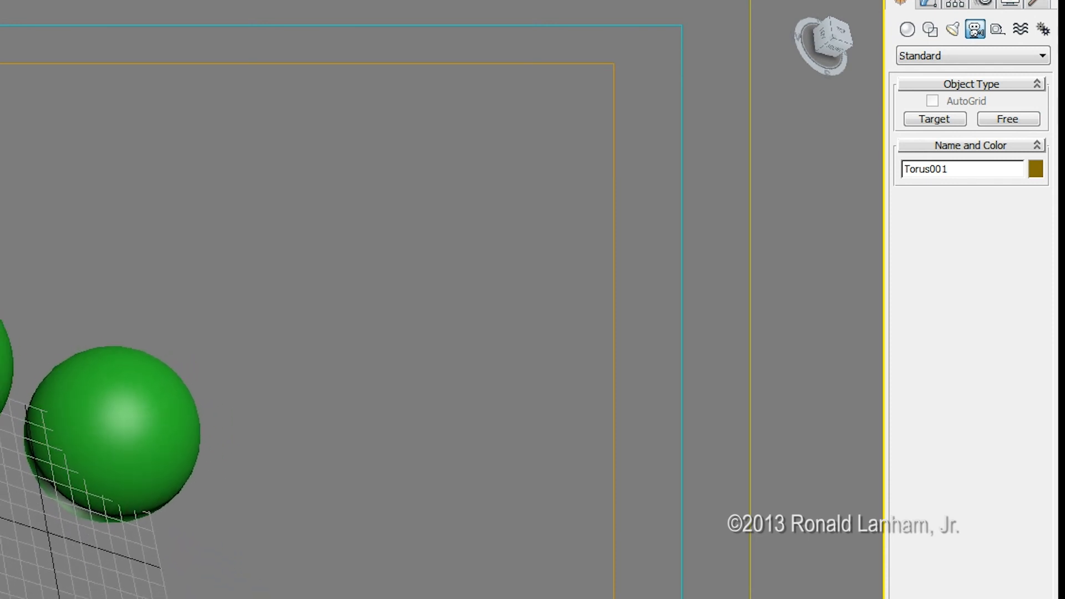
scroll(36, 595, down, 2)
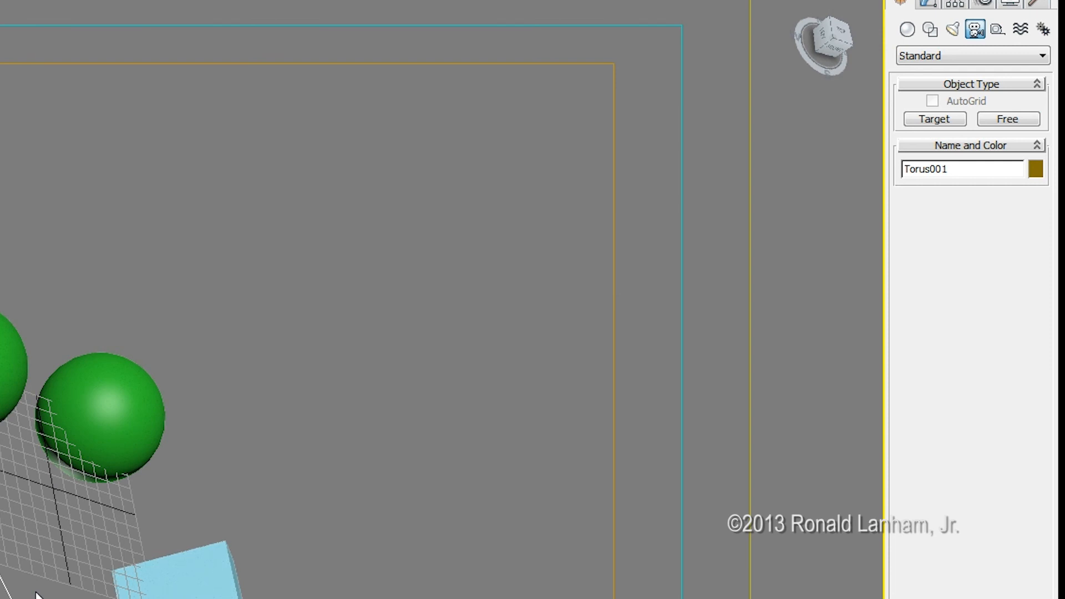
scroll(35, 595, down, 2)
scroll(35, 594, up, 2)
scroll(37, 595, up, 2)
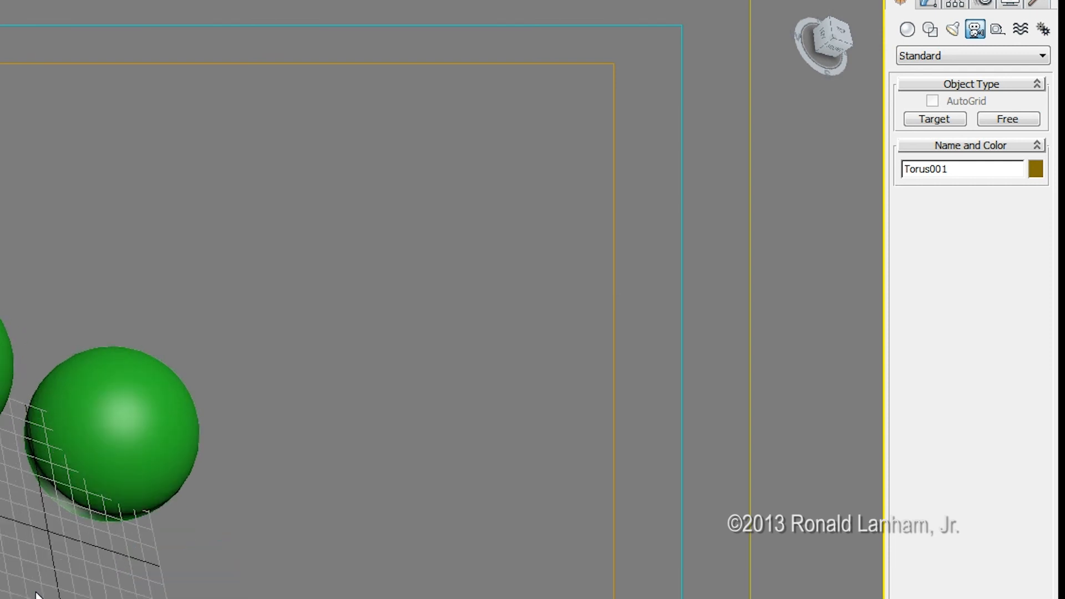
scroll(36, 595, up, 3)
scroll(37, 594, down, 3)
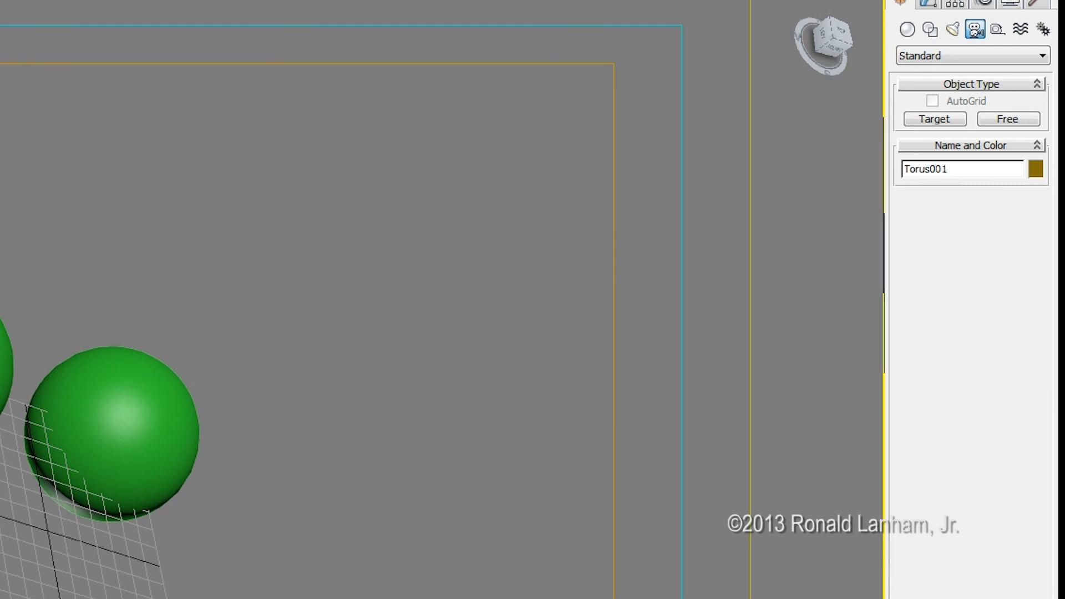
scroll(55, 388, up, 3)
scroll(54, 398, up, 5)
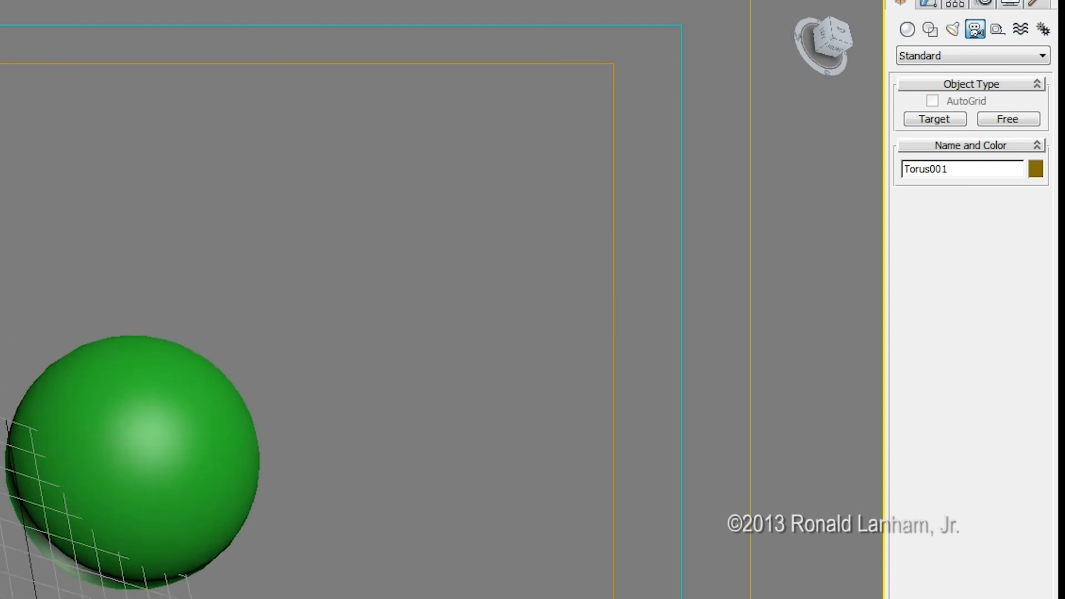